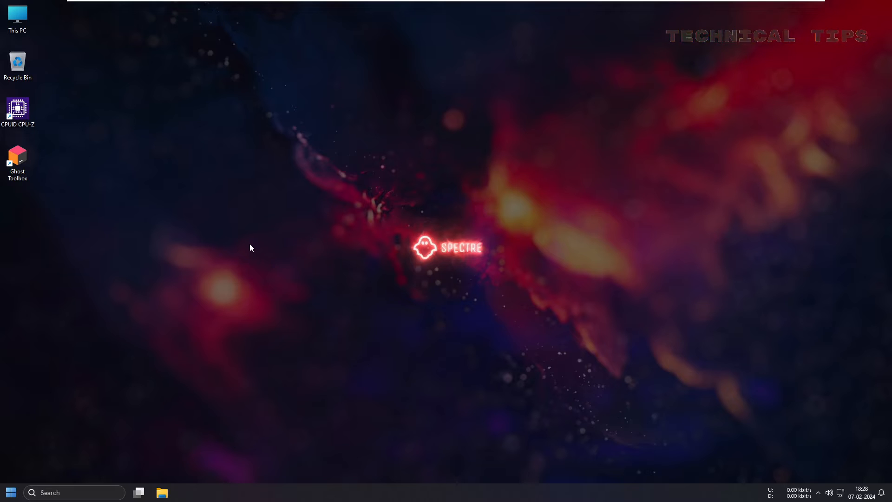
Review the Ghost Mode entries in the desktop context menu, then open God Mode and browse its list of settings
right_click(260, 236)
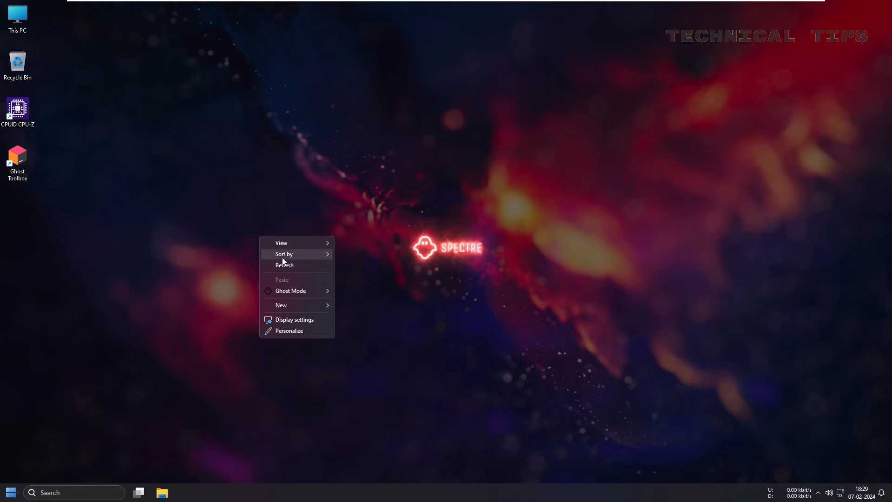
mouse_move(297, 293)
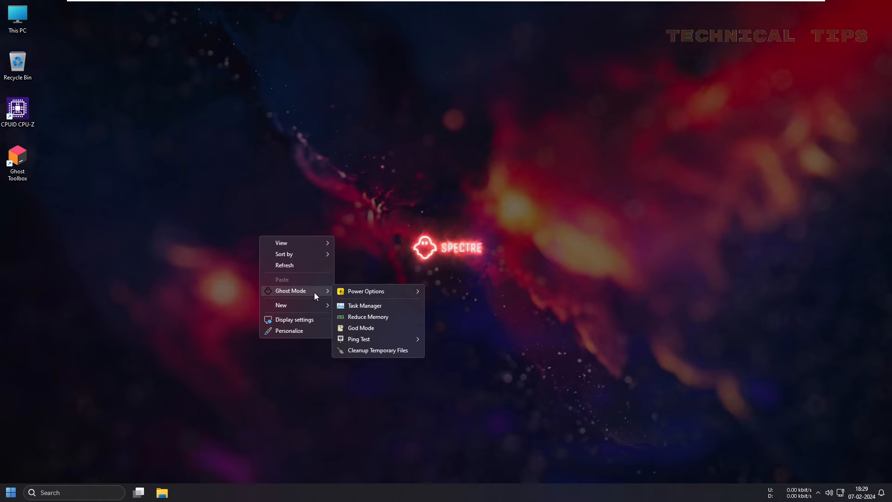
mouse_move(365, 292)
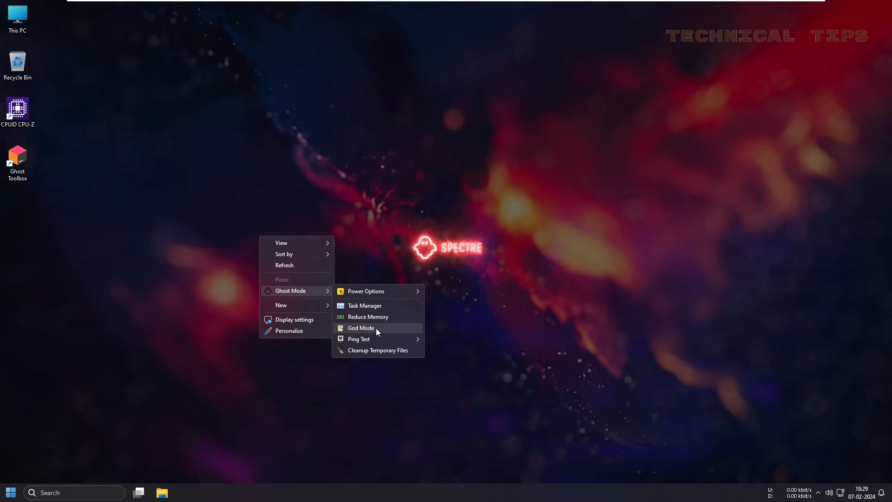
mouse_move(357, 339)
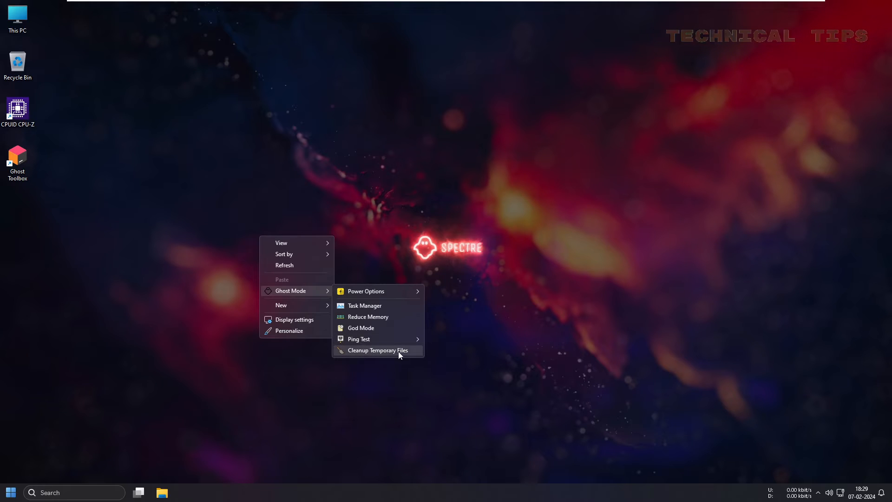
click(365, 328)
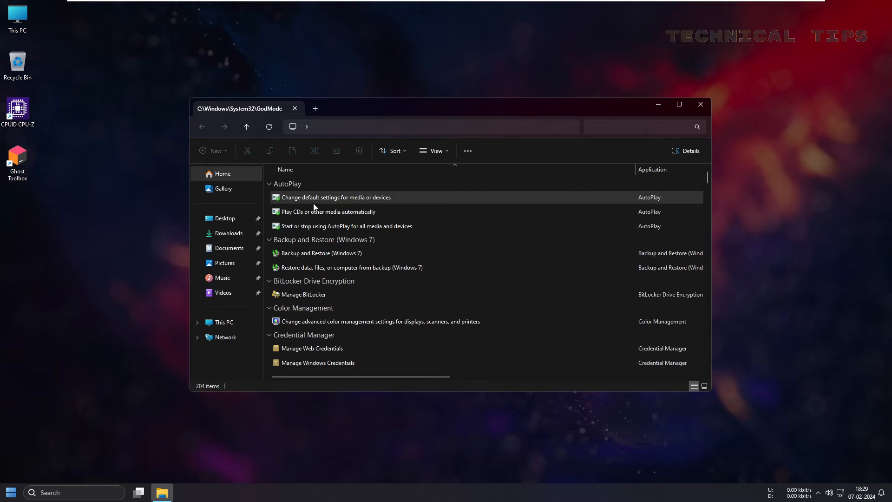
scroll(297, 240, down, 3)
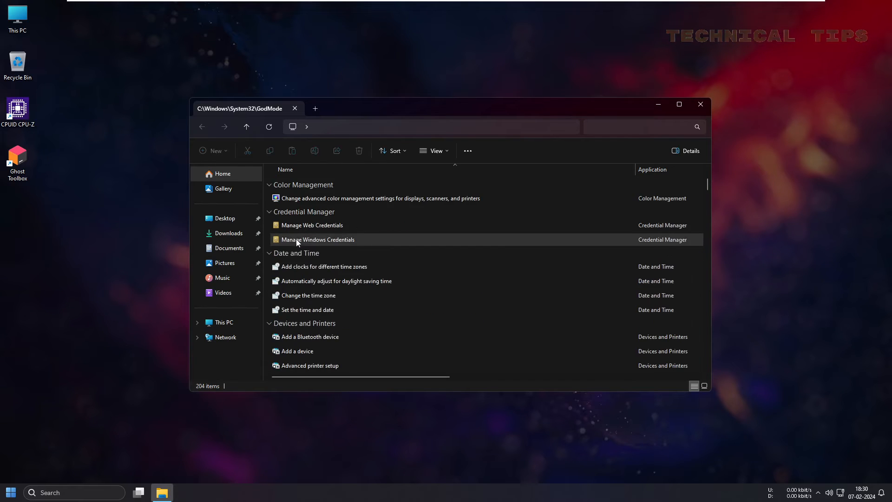
scroll(297, 241, up, 3)
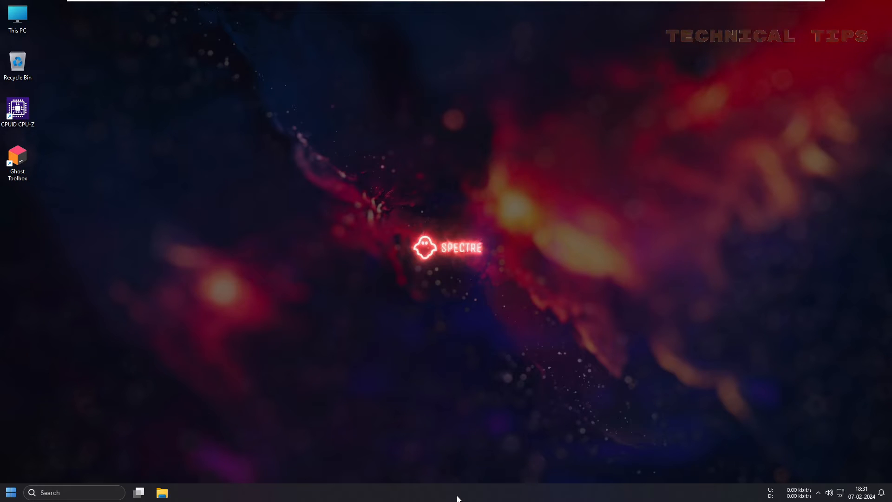
Open the taskbar properties and examine the Taskbar, Tray icons, Explorer and Advanced settings of StartAllBack, then close the configuration
right_click(458, 496)
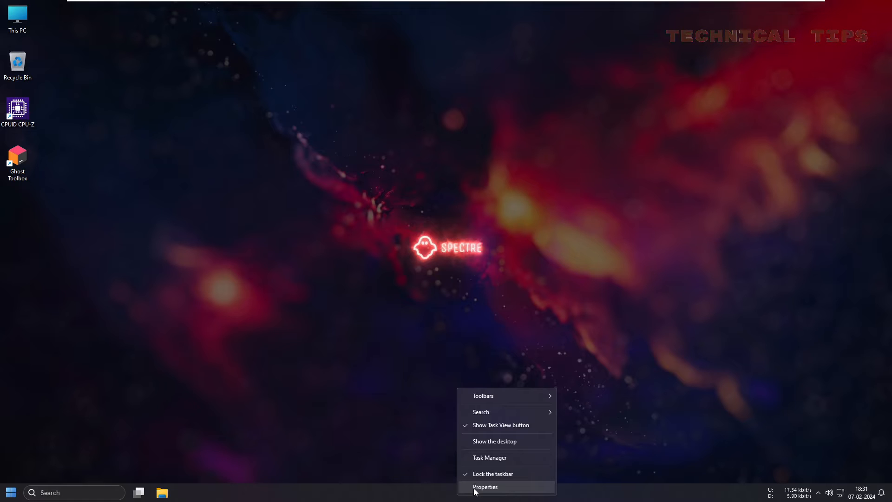
click(475, 491)
drag(423, 124, 424, 136)
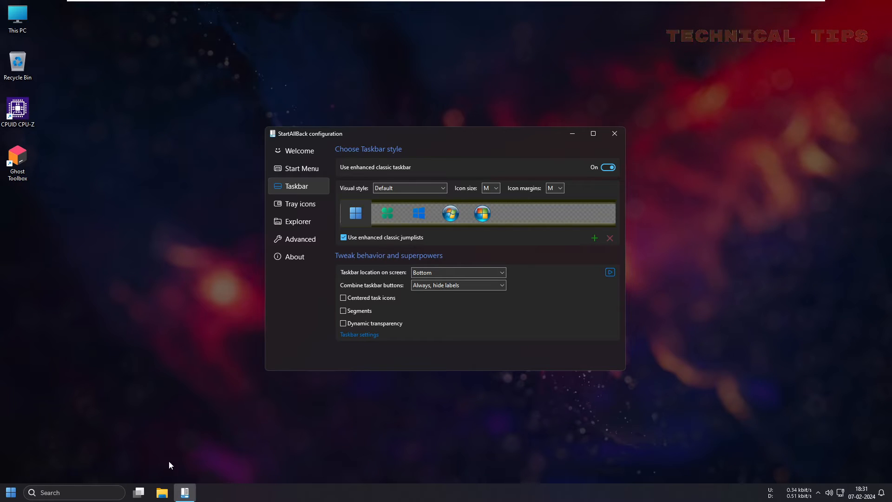
click(299, 207)
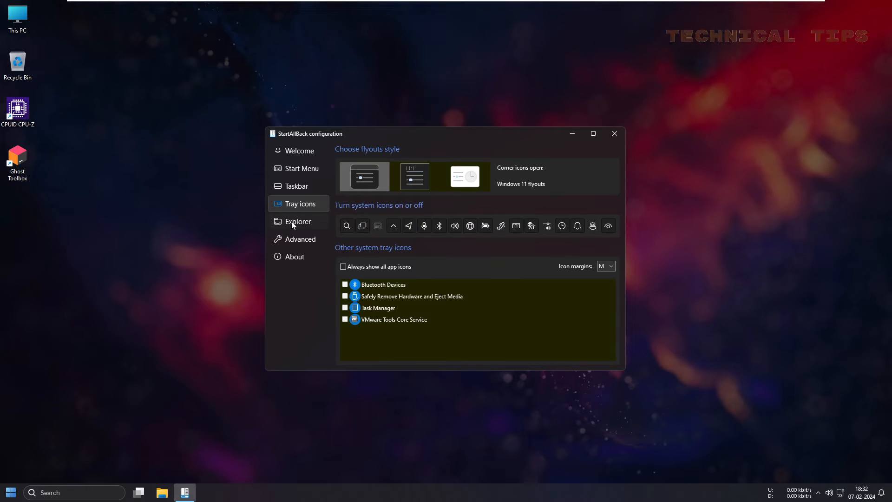
click(295, 222)
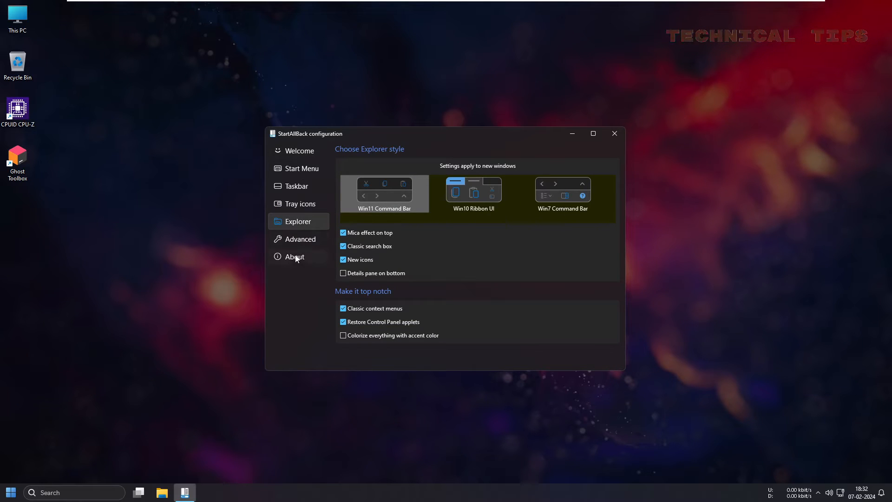
click(298, 239)
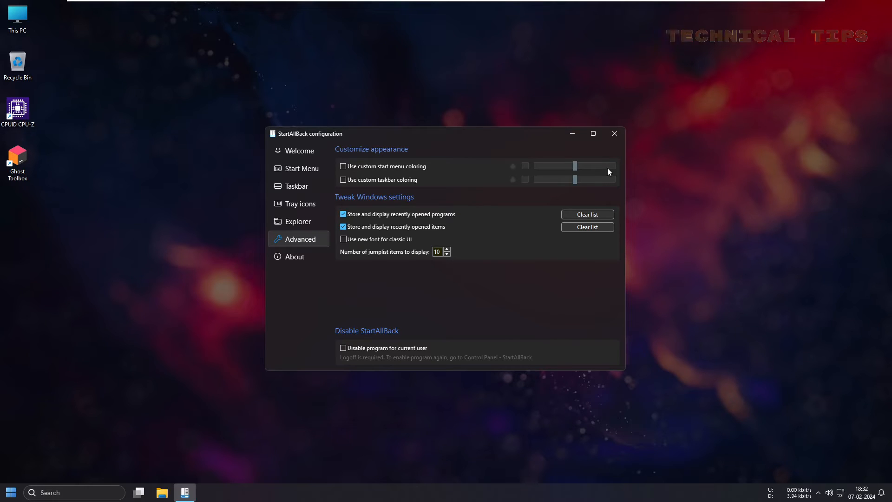
click(616, 135)
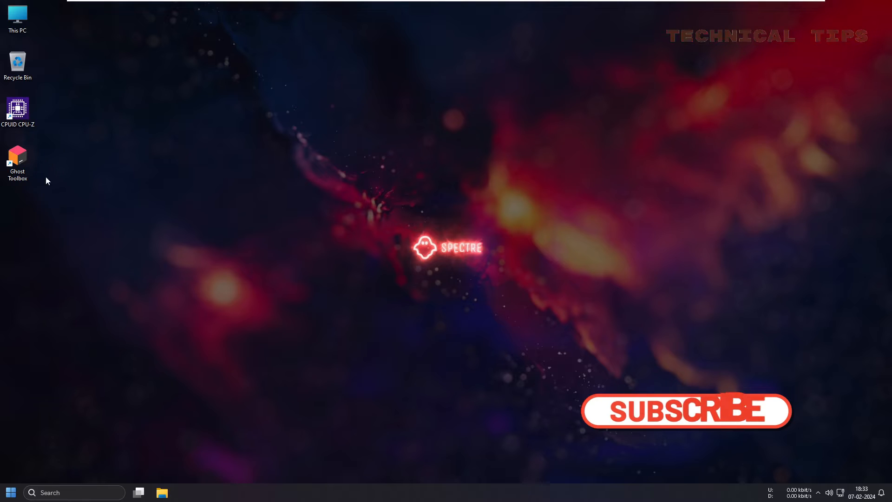
Open Ghost Toolbox, examine its tweak and installer options, then close it
double_click(17, 161)
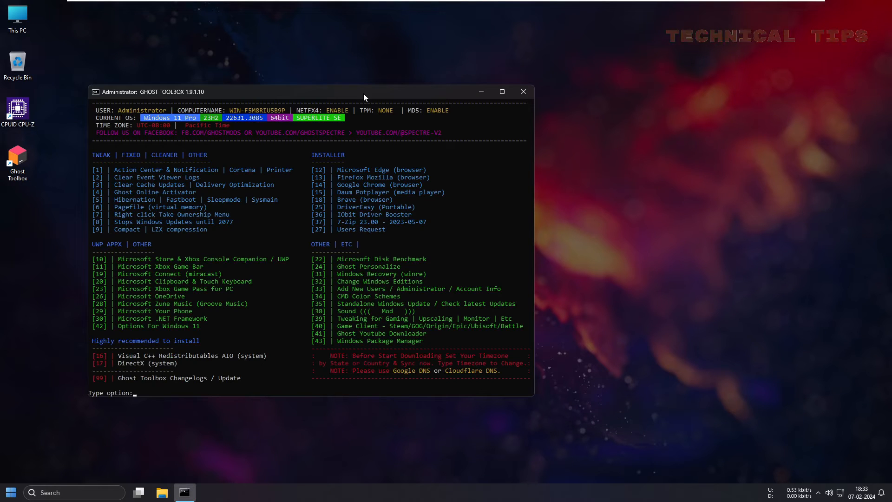
drag(363, 94, 506, 107)
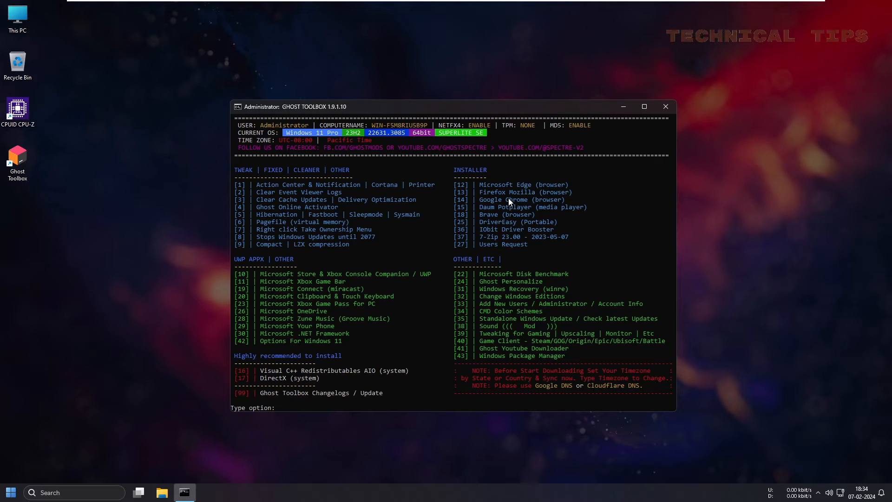
click(665, 109)
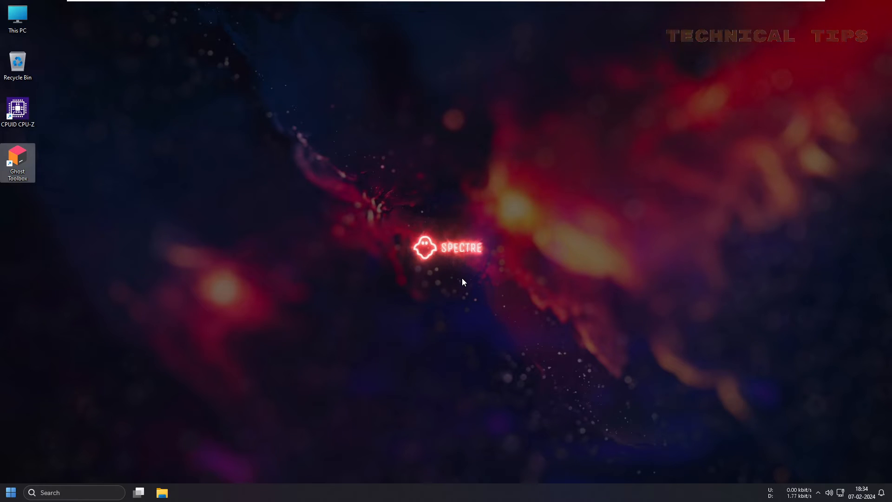
click(547, 250)
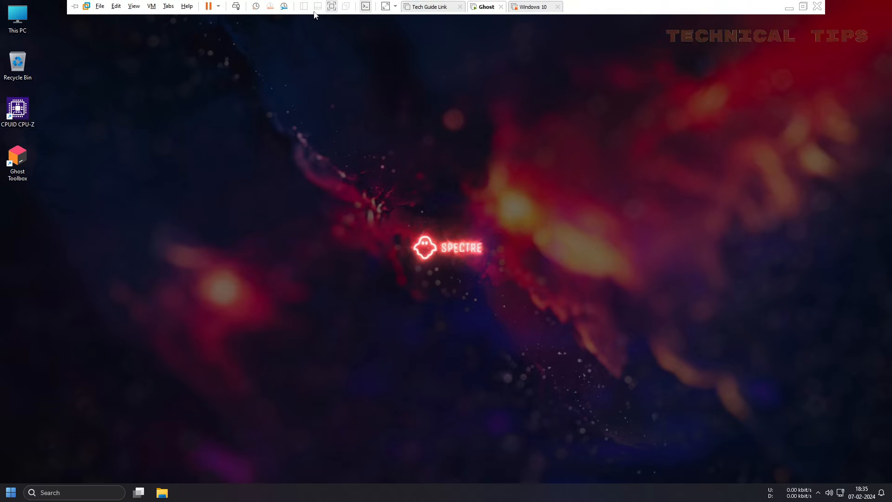
Exit full-screen mode for the Ghost virtual machine, show the host desktop and return to the VMware Workstation window
click(332, 7)
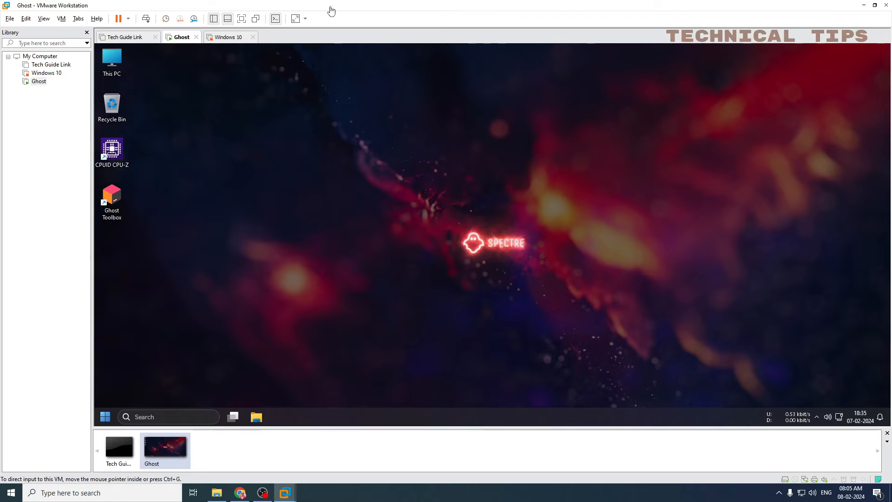
key(super+d)
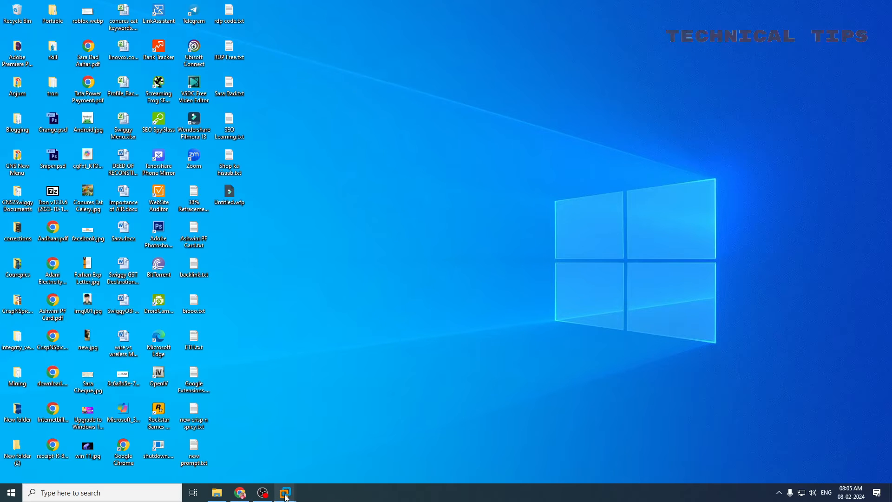
mouse_move(287, 498)
click(305, 446)
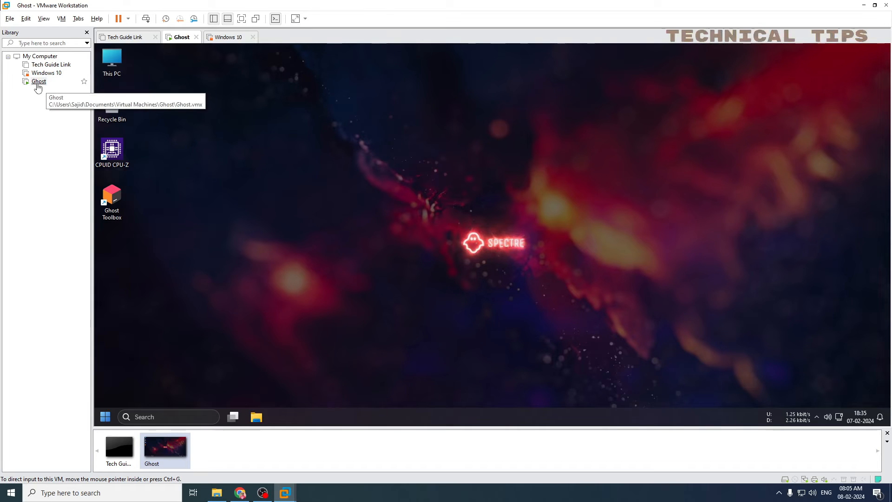
click(56, 145)
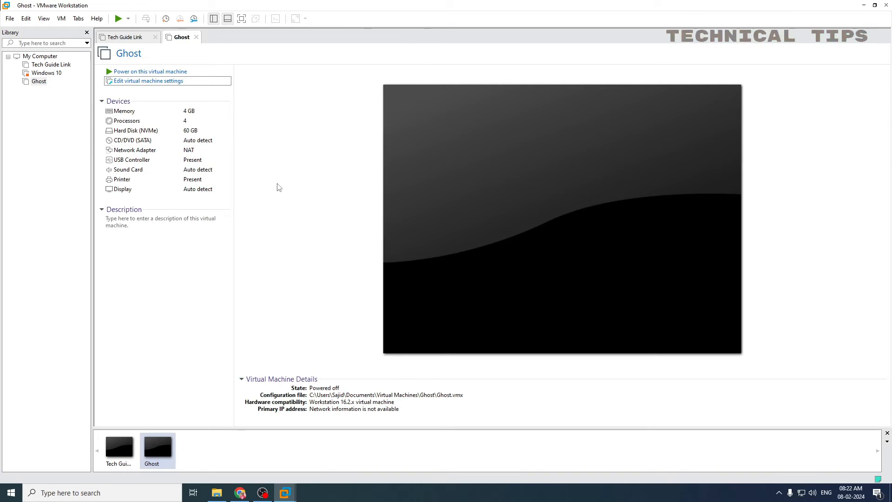
Copy the disk file path of the Ghost virtual machine's hard disk from its settings, then close the settings
click(37, 84)
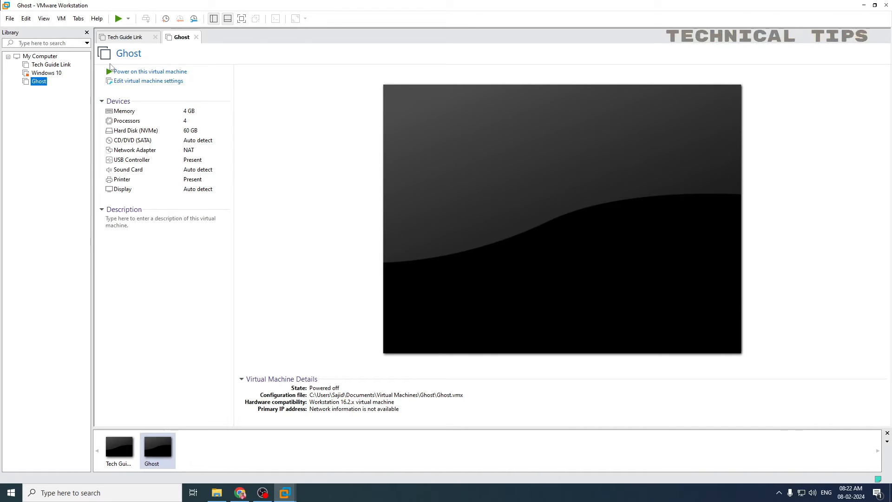
click(139, 87)
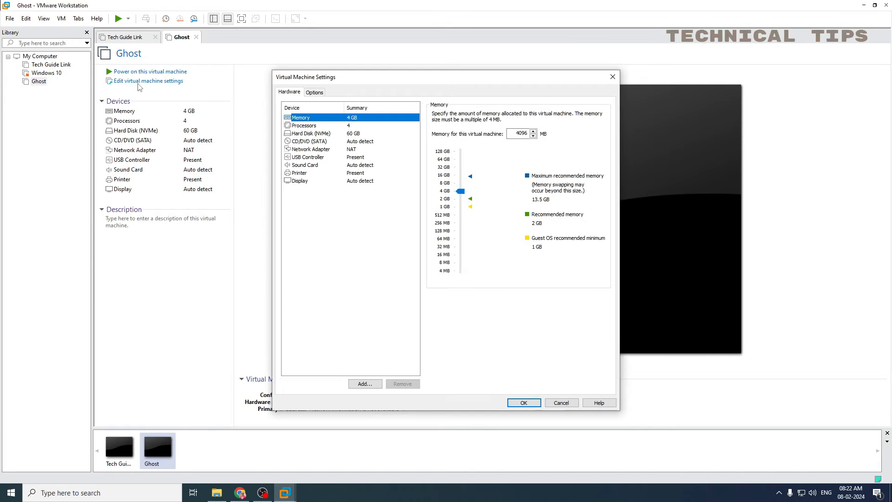
click(316, 133)
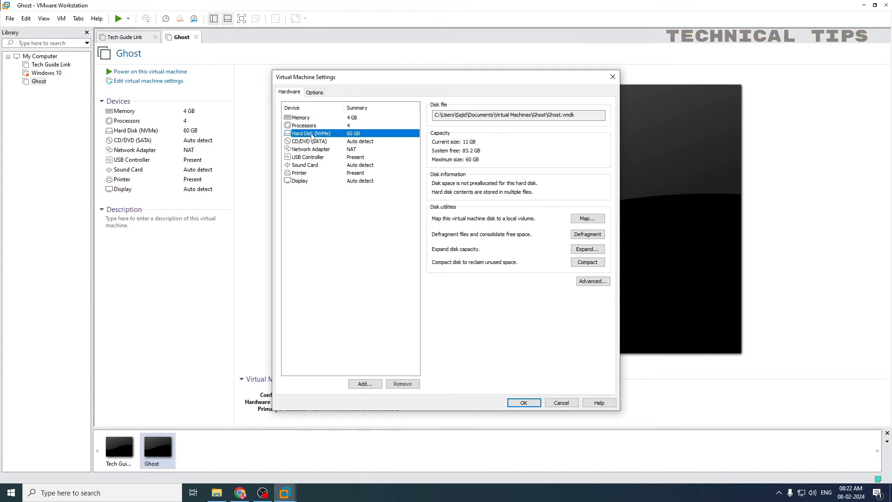
drag(580, 115, 435, 115)
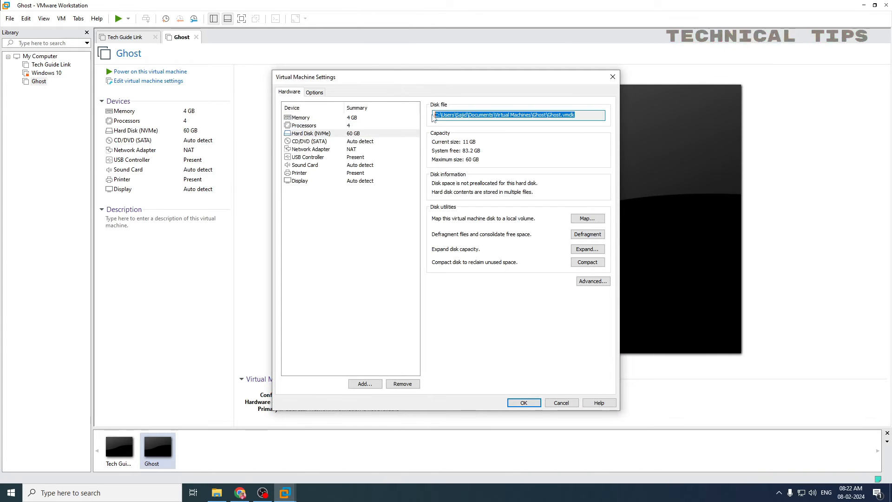
right_click(488, 116)
click(510, 144)
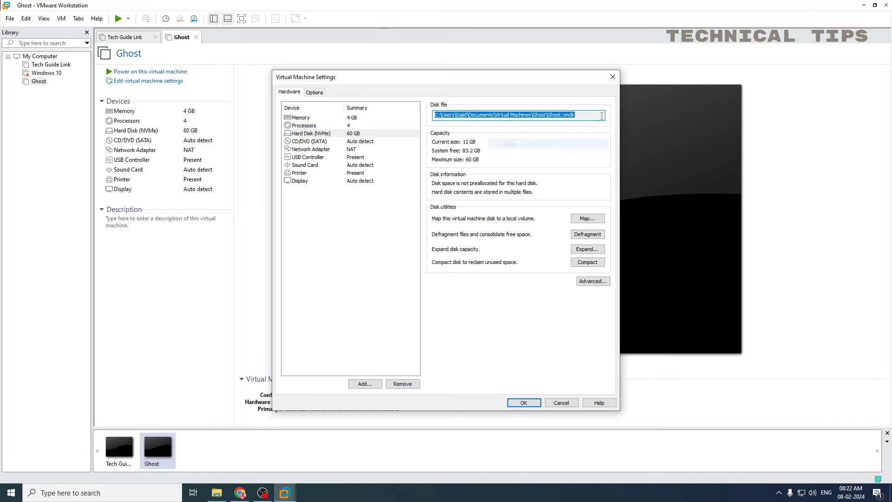
click(613, 78)
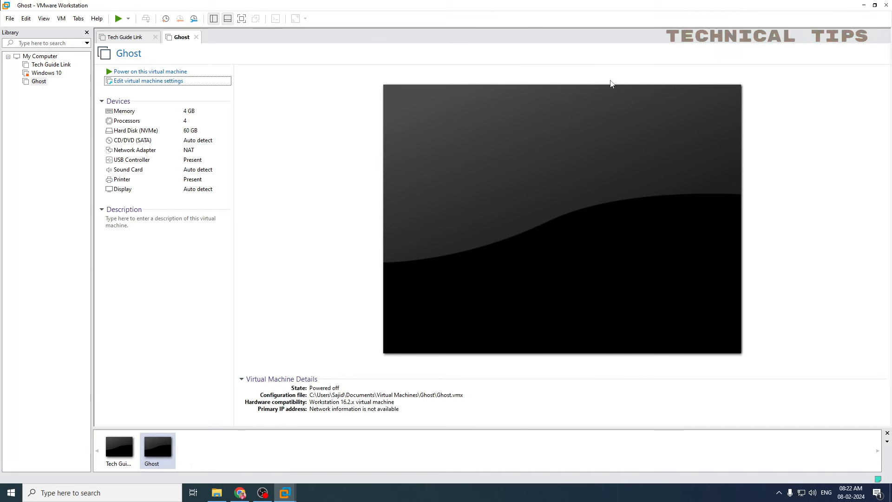
Remove the Ghost virtual machine from the VMware library
right_click(40, 82)
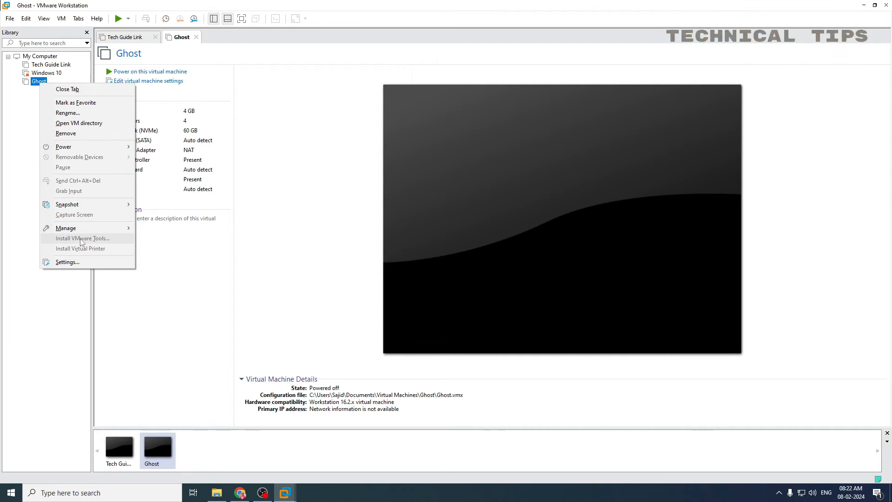
click(66, 133)
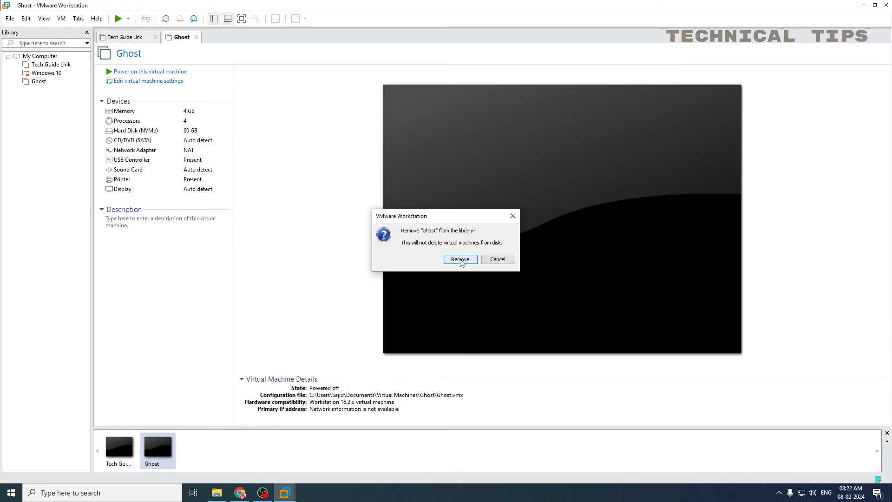
click(460, 259)
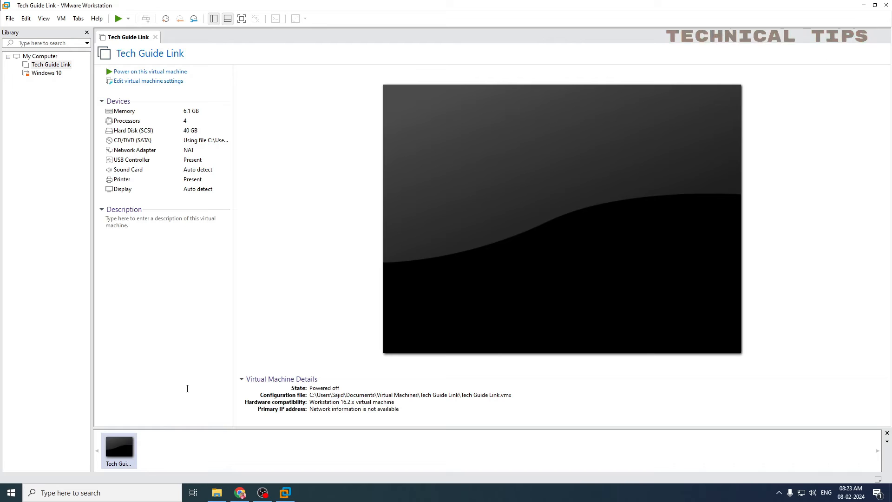
Paste the copied disk path into the Run dialog, trim it to end at Virtual Machines, and open that folder
key(super+r)
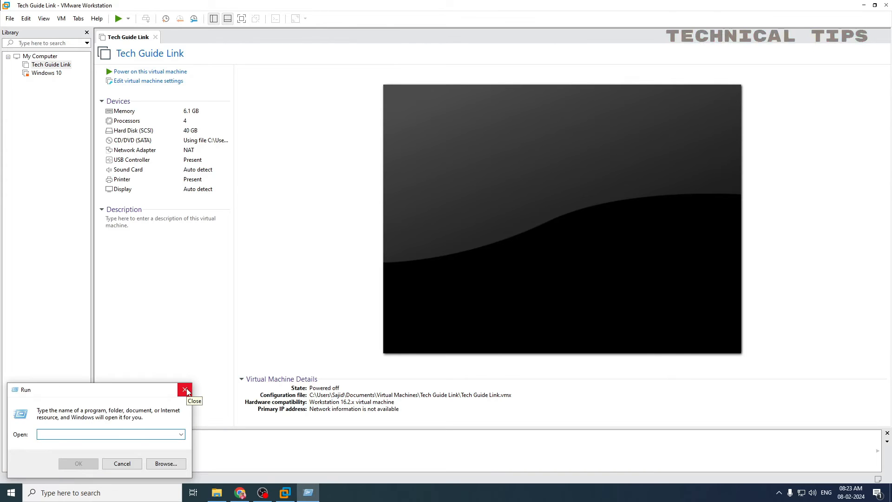
key(ctrl+v)
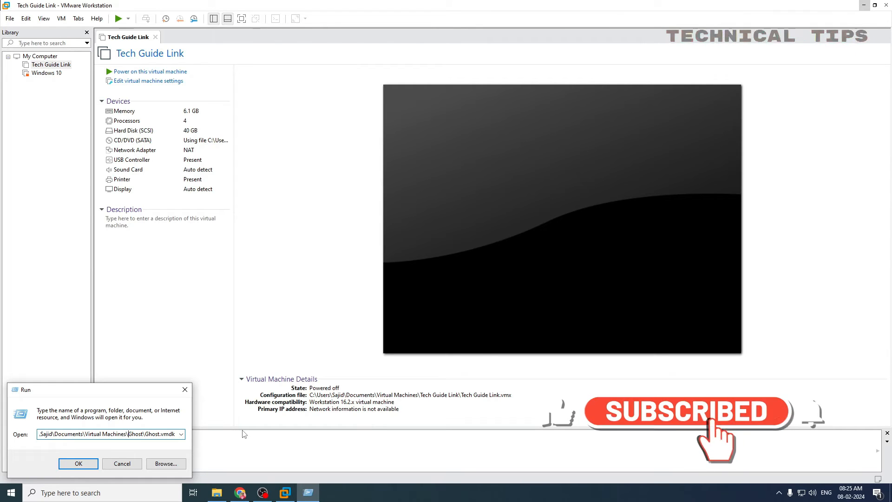
key(Left)
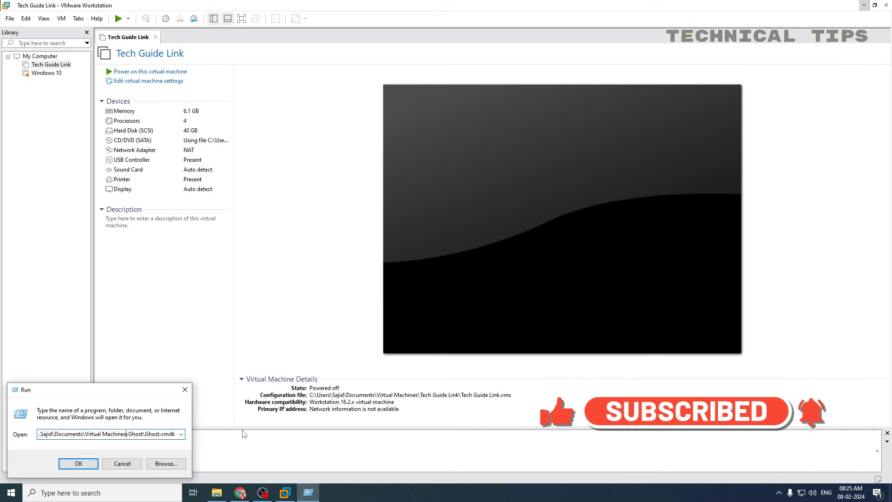
key(BackSpace)
key(BackSpace)
key(BackSpace)
key(BackSpace)
key(BackSpace)
key(BackSpace)
key(Delete)
key(Delete)
key(Delete)
key(Delete)
key(Delete)
key(Delete)
key(Delete)
key(Delete)
key(Delete)
key(Delete)
key(Delete)
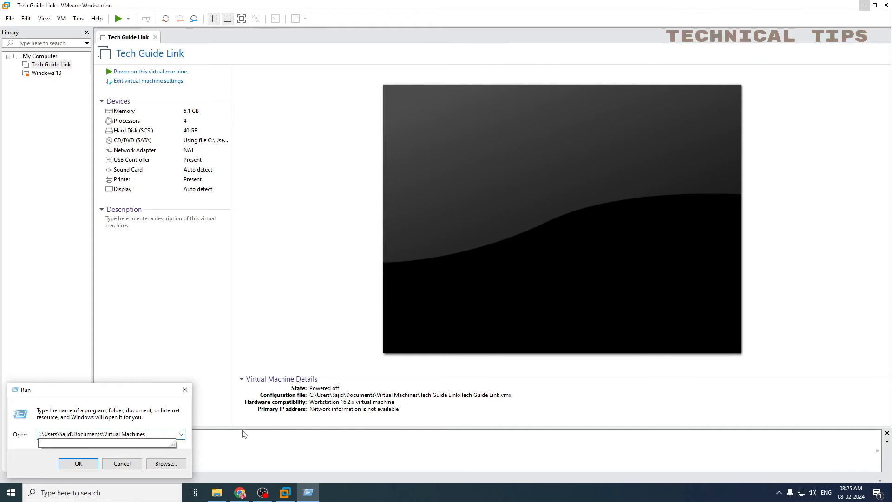
key(Return)
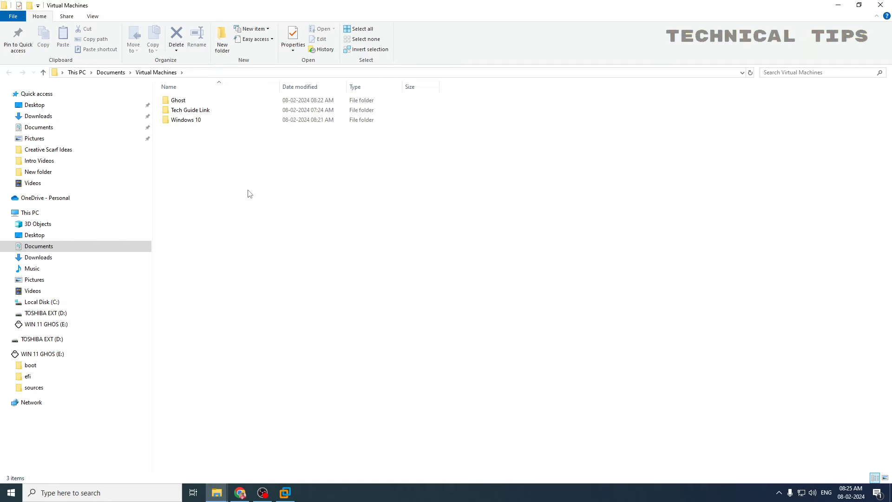
Delete the Ghost folder from the Virtual Machines folder and close the folder window
click(168, 101)
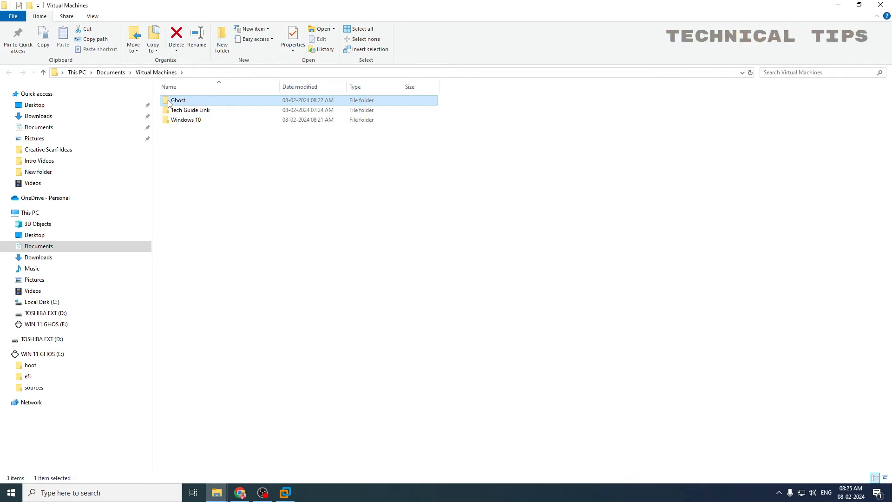
double_click(168, 101)
right_click(168, 100)
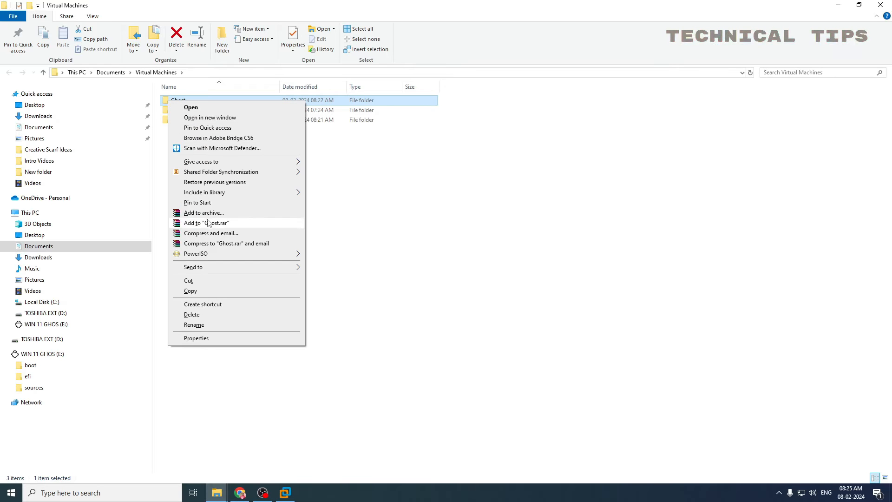
click(208, 319)
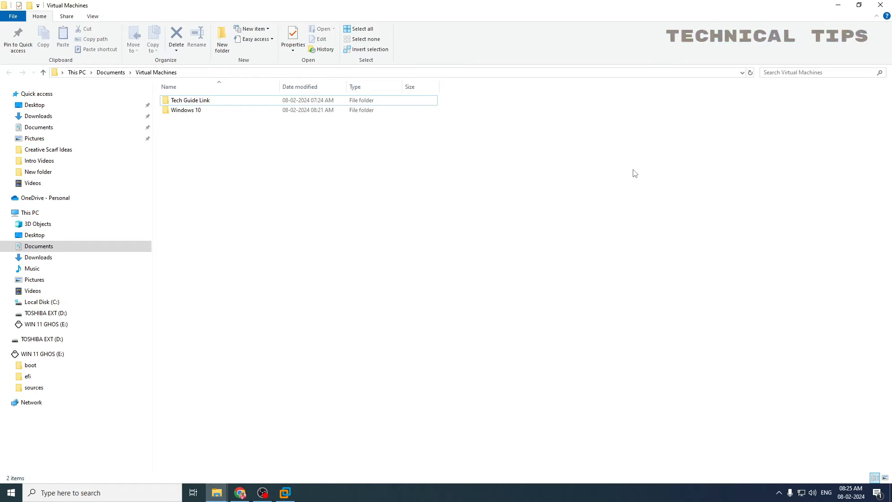
click(882, 6)
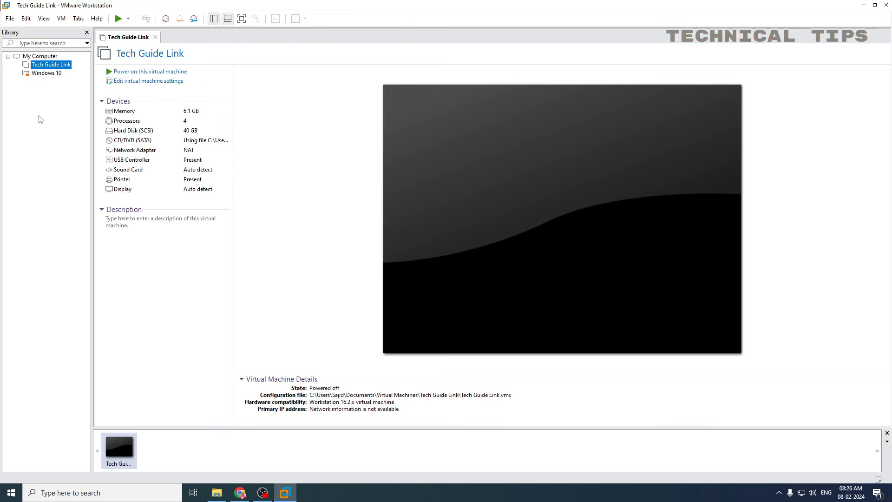
Start a new virtual machine with the Typical configuration, installing the operating system later, for Microsoft Windows, version Windows 10 and later x64
click(60, 20)
mouse_move(26, 19)
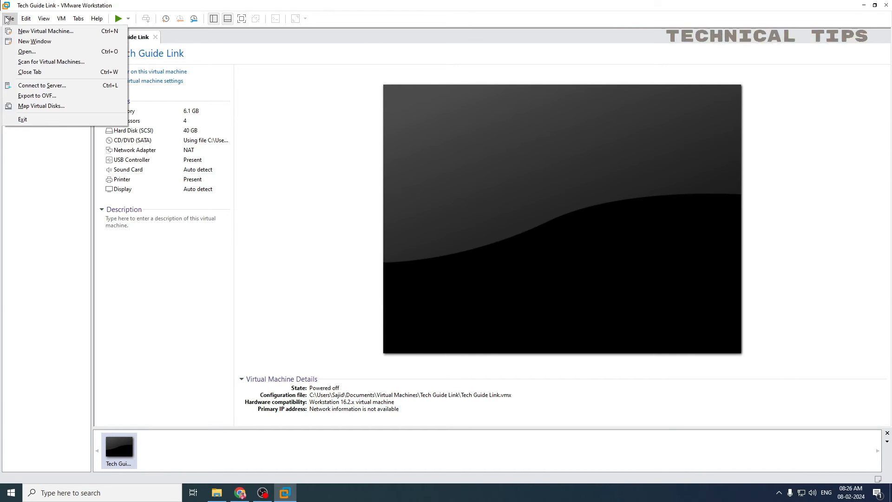
click(40, 34)
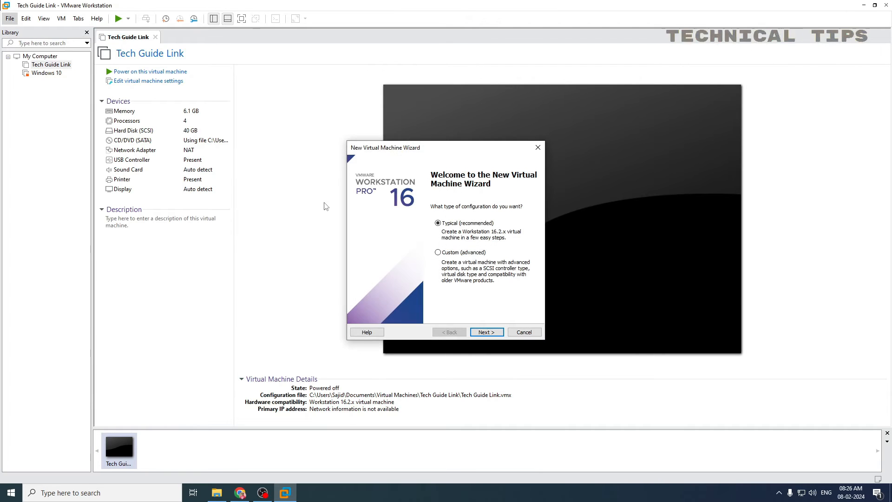
click(489, 336)
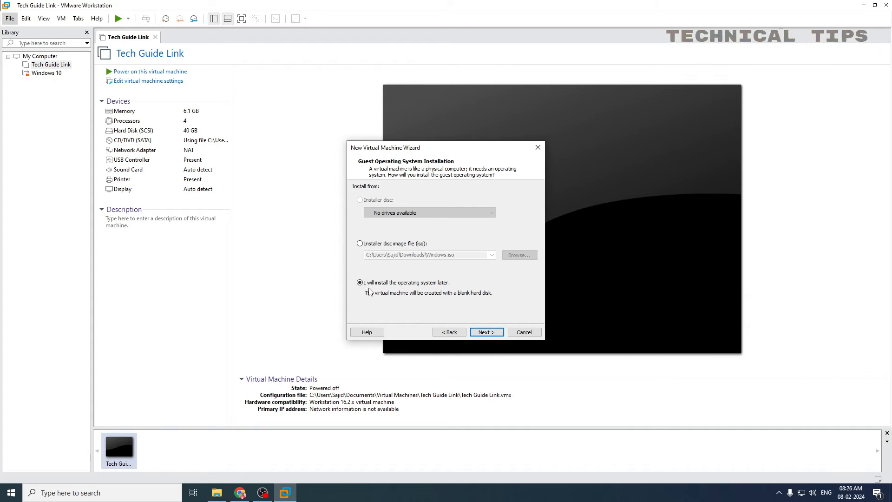
click(485, 333)
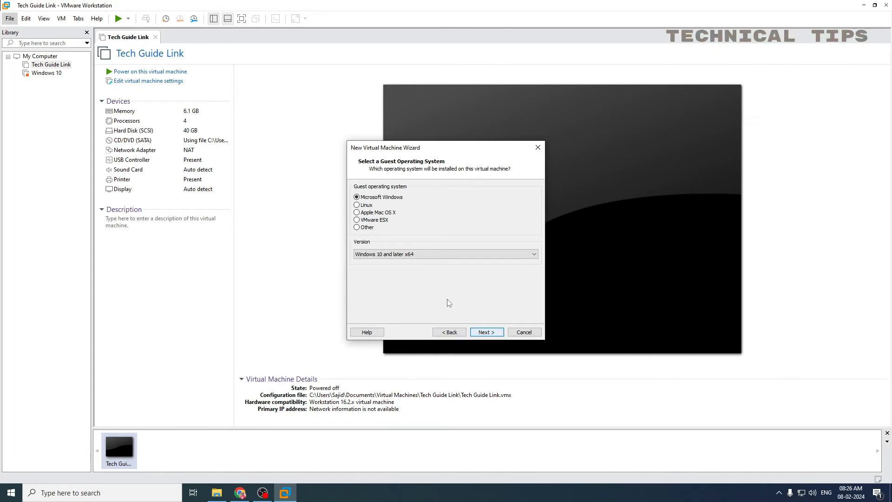
click(482, 333)
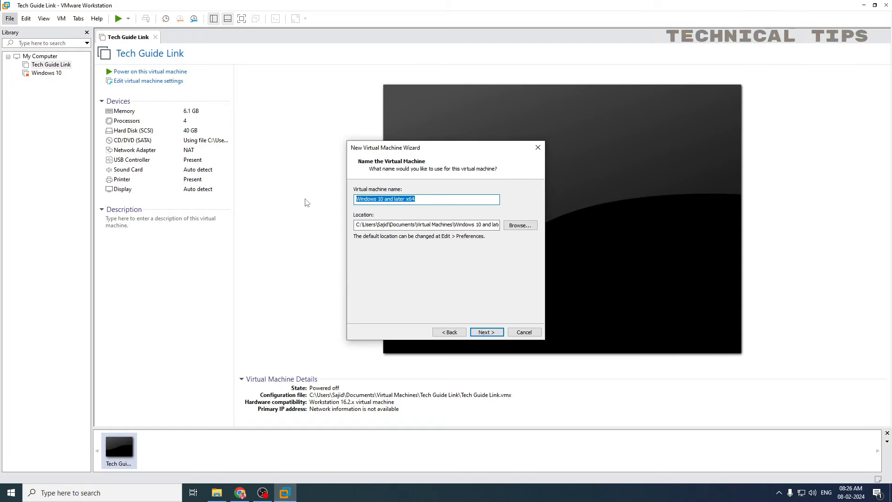
Name the virtual machine Ghost Spectre and accept a 60 GB virtual disk split into multiple files
text(Gho)
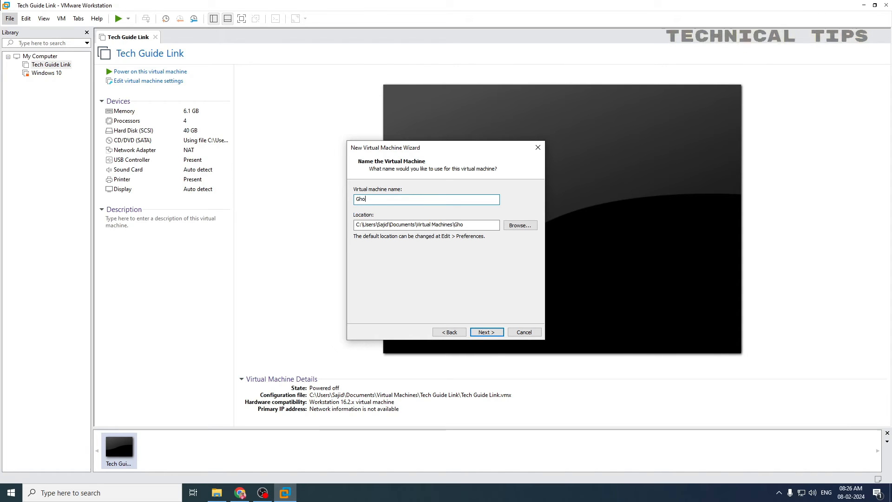
text(st Spectre)
click(486, 332)
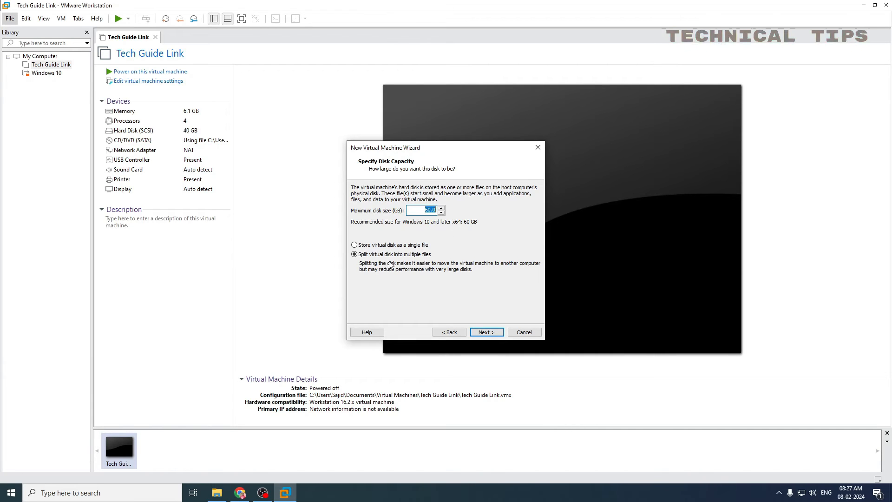
click(486, 333)
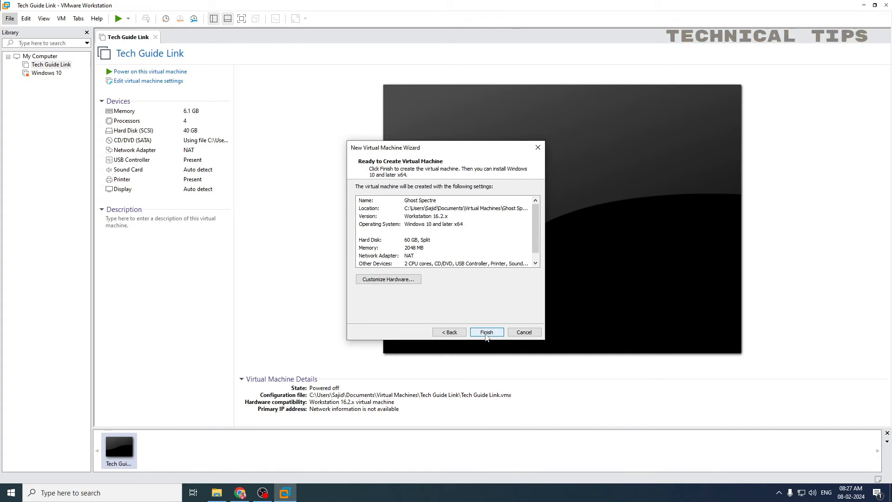
Customize the new machine's hardware to 4096 MB of memory and 2 cores per processor, and finish creating it
click(380, 281)
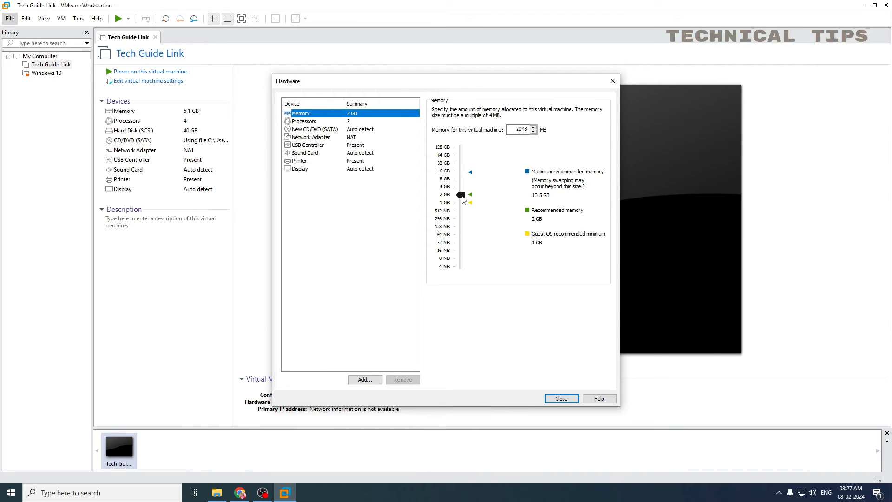
drag(463, 199, 461, 190)
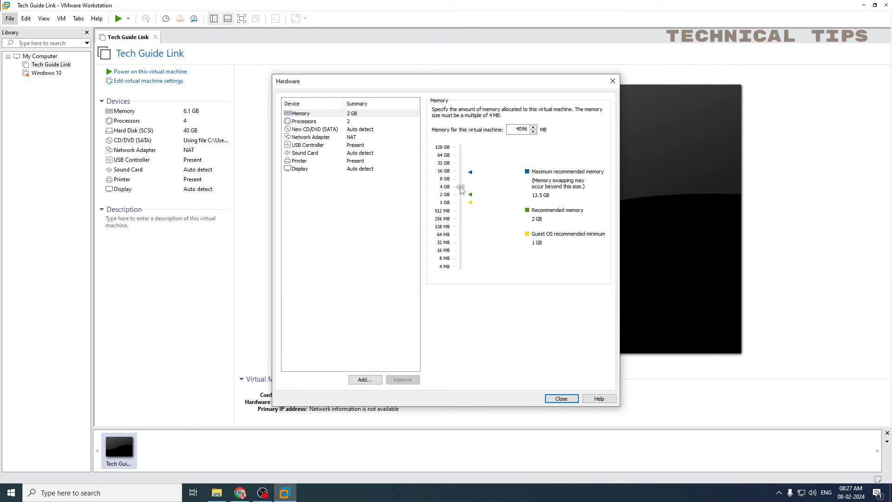
click(306, 122)
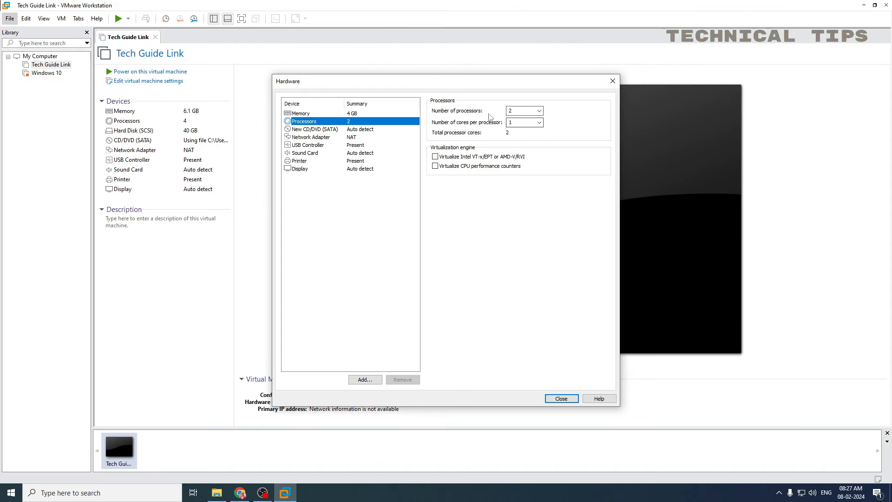
click(539, 123)
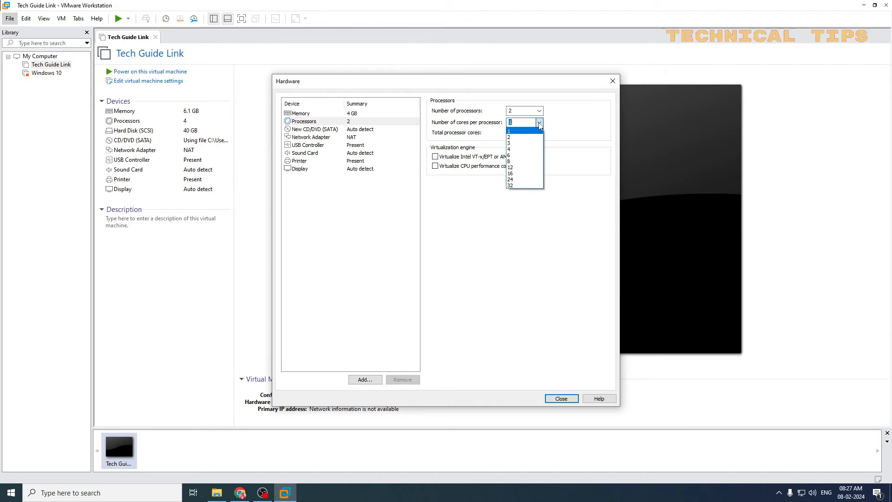
click(515, 138)
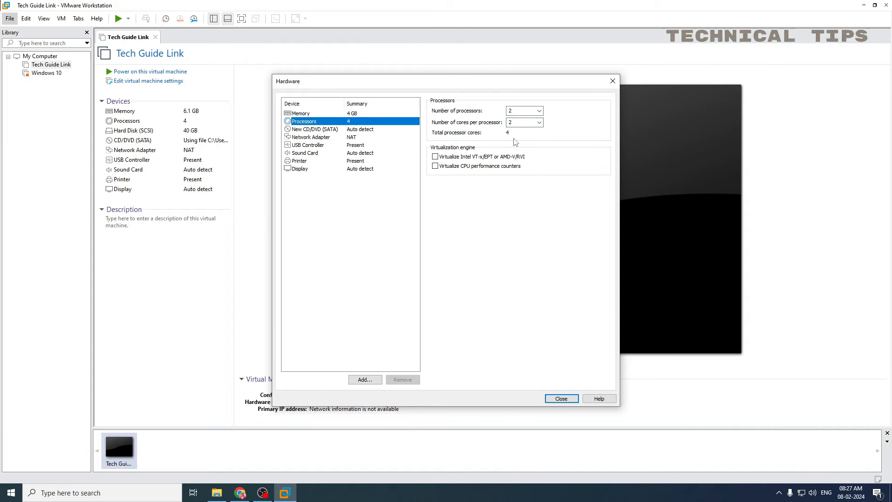
click(314, 130)
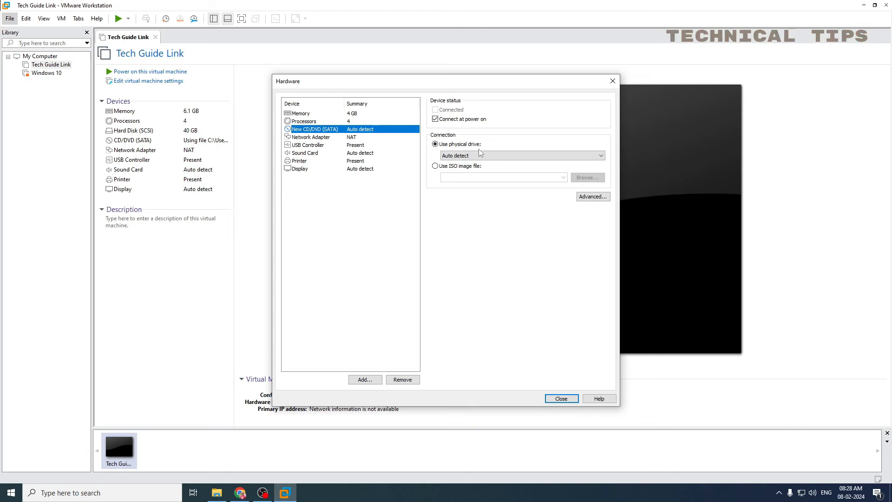
click(563, 399)
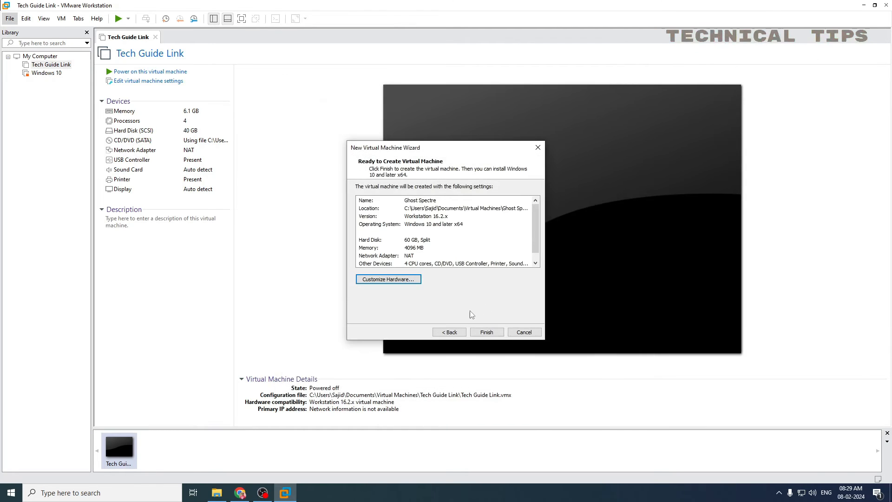
click(488, 333)
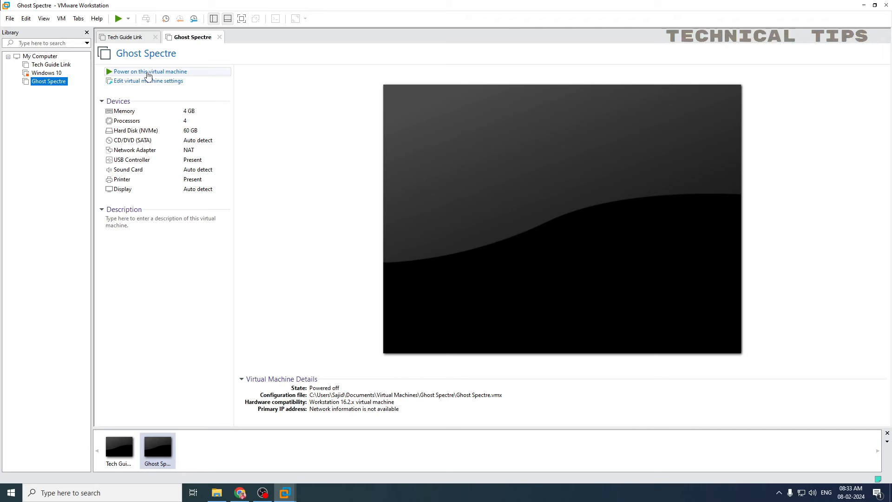
Power on the Ghost Spectre virtual machine and connect the Kingston DataTraveler 2.0 USB drive to it
click(148, 72)
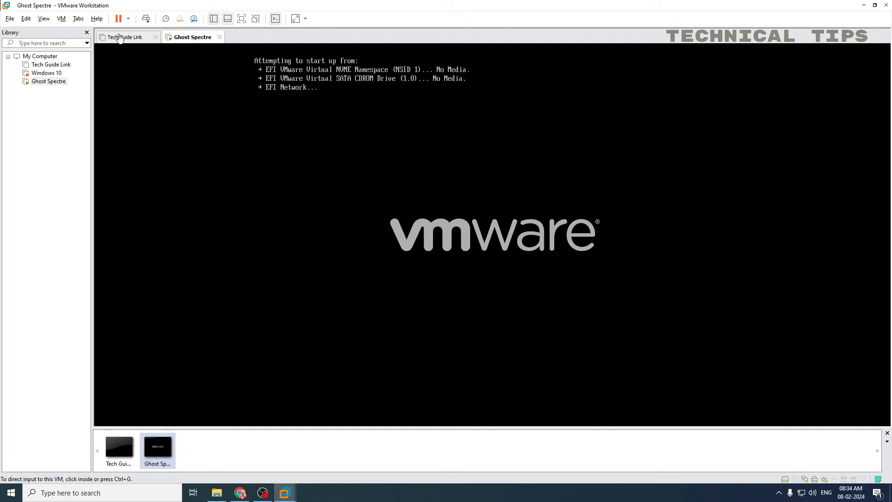
click(62, 19)
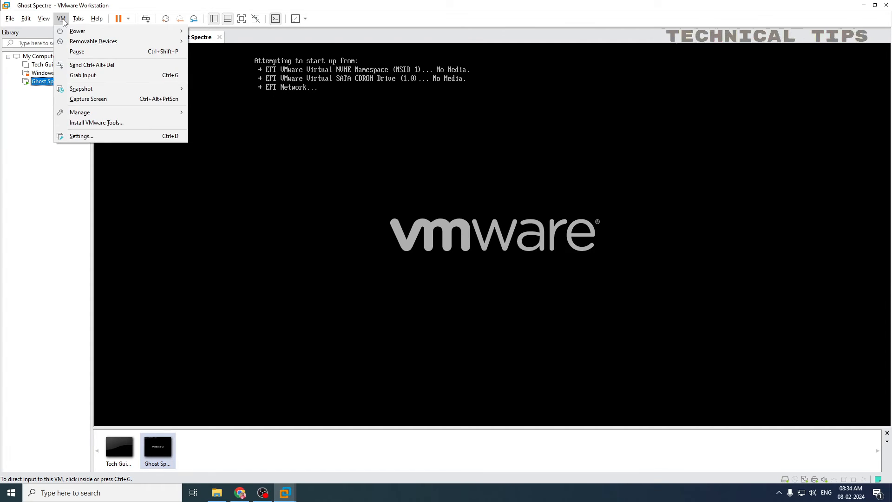
mouse_move(71, 46)
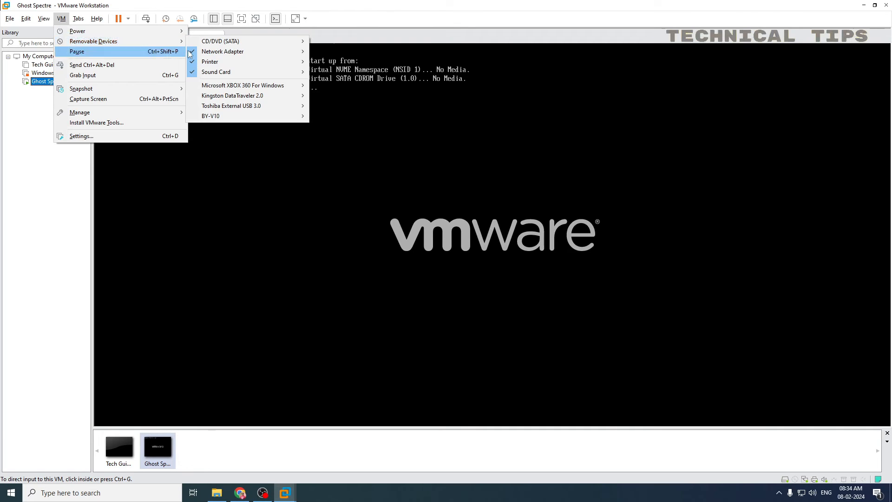
mouse_move(222, 97)
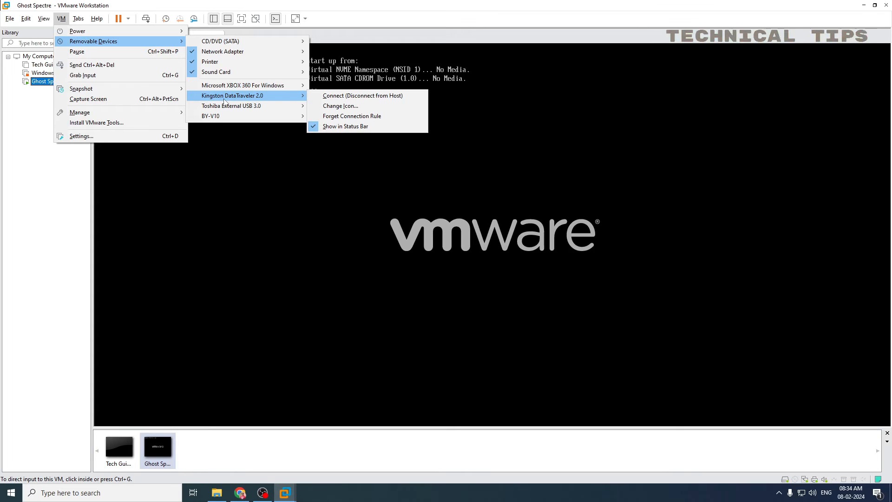
click(361, 98)
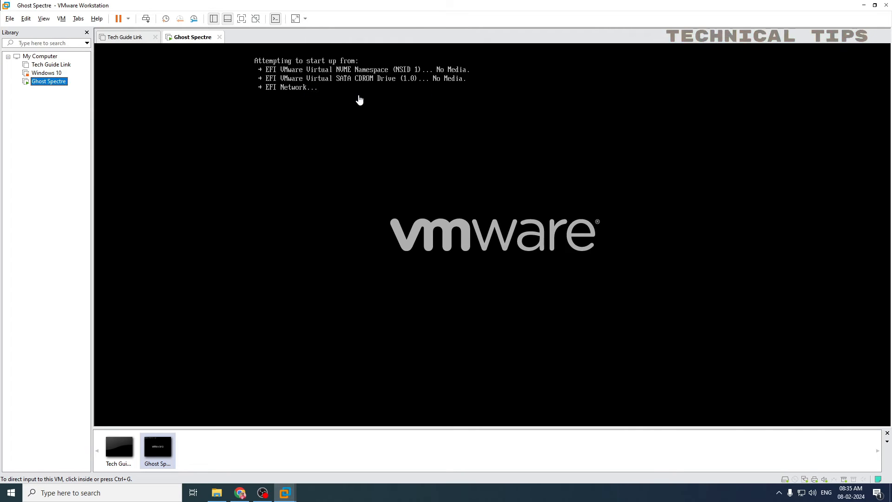
click(128, 19)
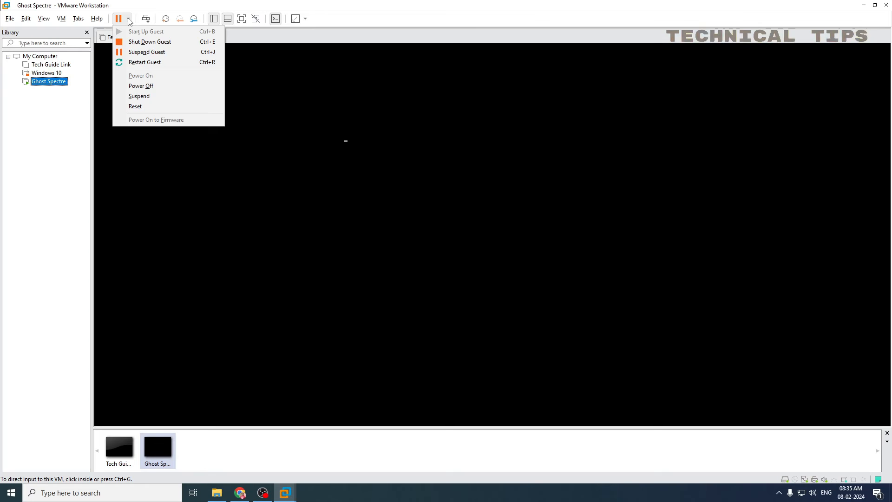
click(354, 24)
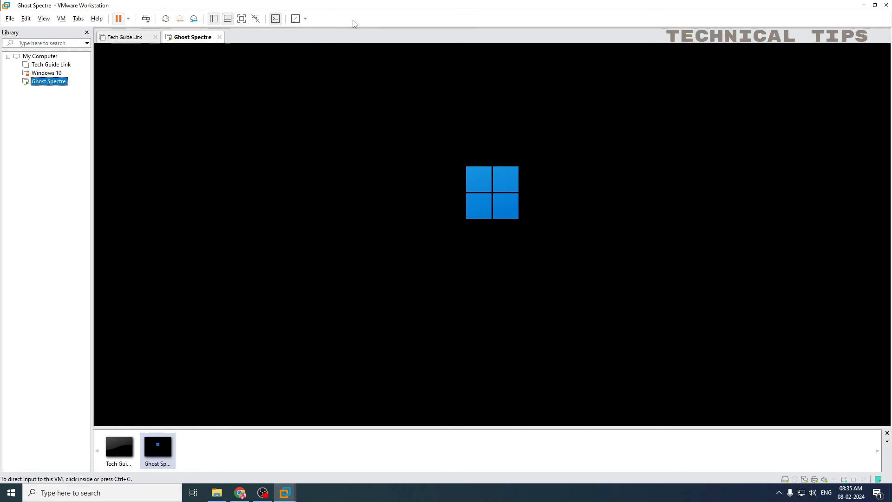
Launch Windows Setup in the virtual machine with English (United States) and choose the WINDOWS 11 PRO - SUPERLITE SE edition
click(297, 143)
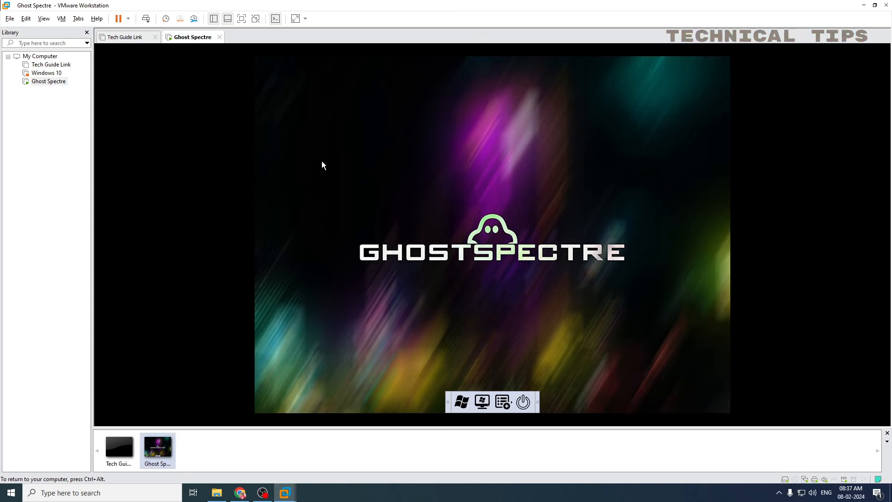
click(462, 402)
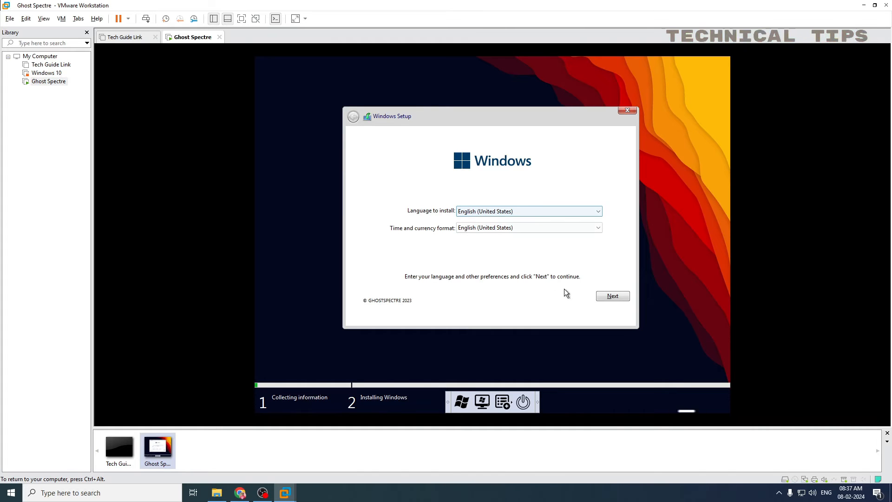
click(612, 298)
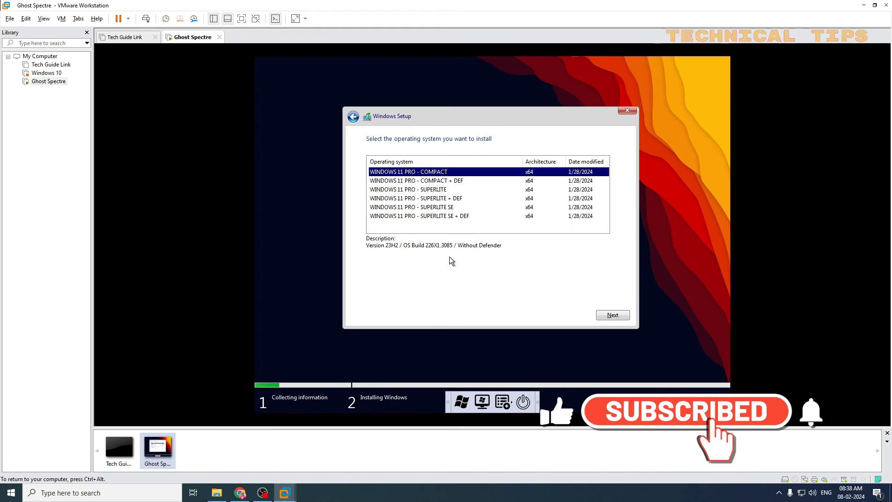
click(429, 209)
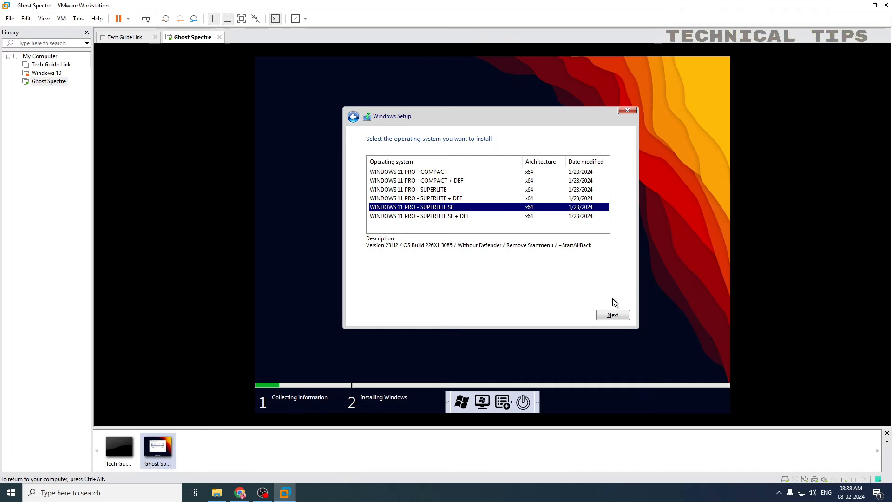
click(614, 317)
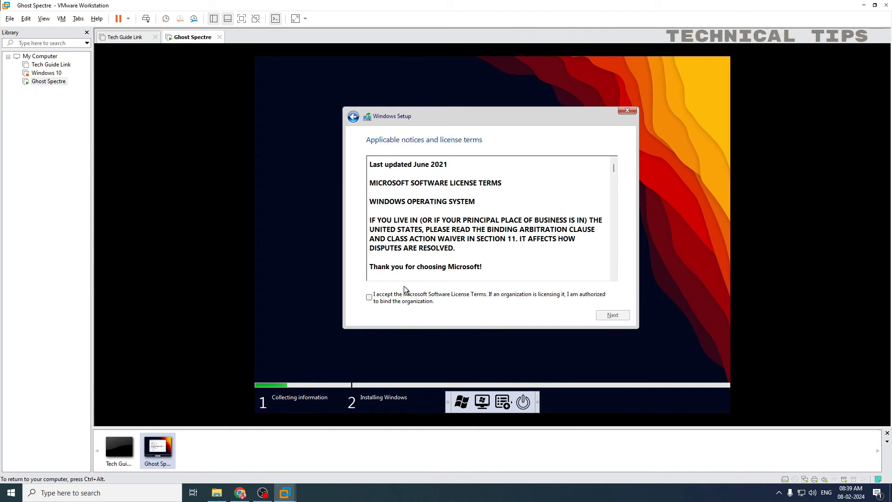
Accept the Microsoft Software License Terms and choose the Custom: Install Windows only (advanced) installation type
click(369, 298)
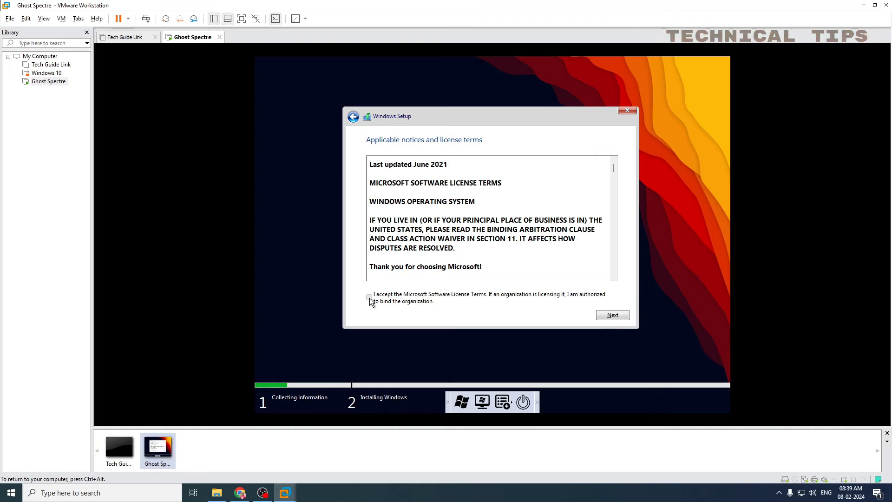
click(602, 318)
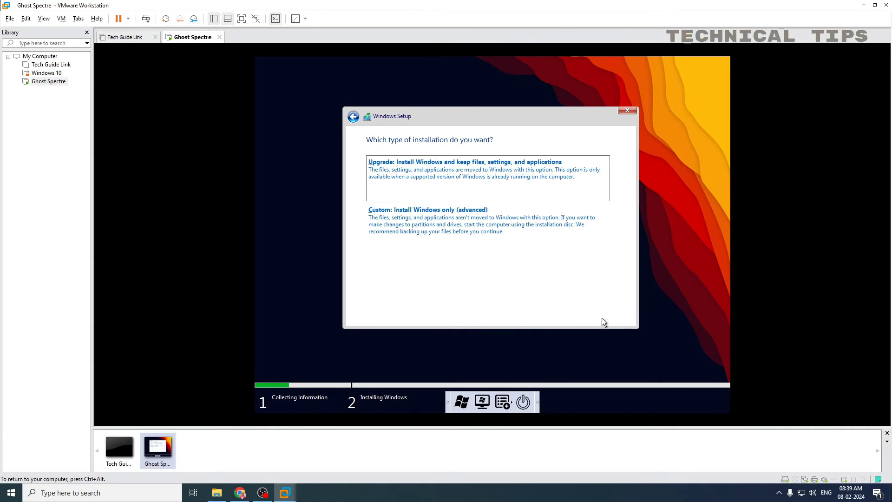
click(437, 221)
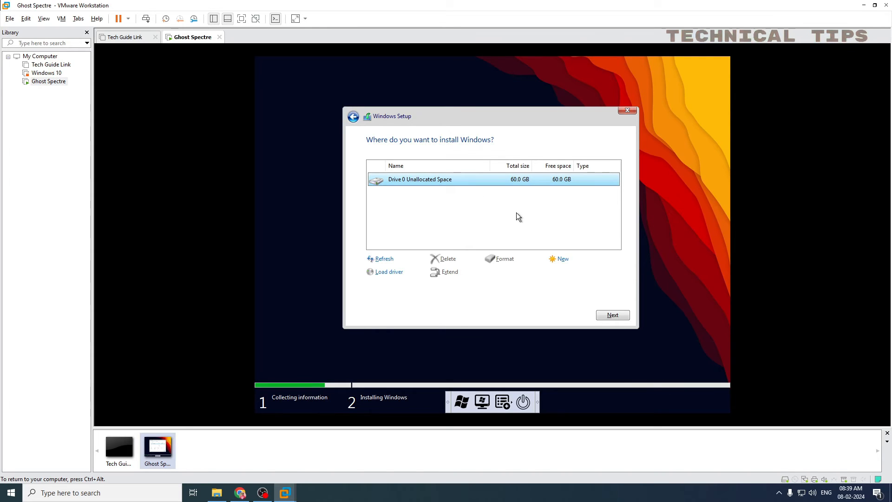
Try to install Windows on Drive 0 Unallocated Space and dismiss the installation error
click(610, 315)
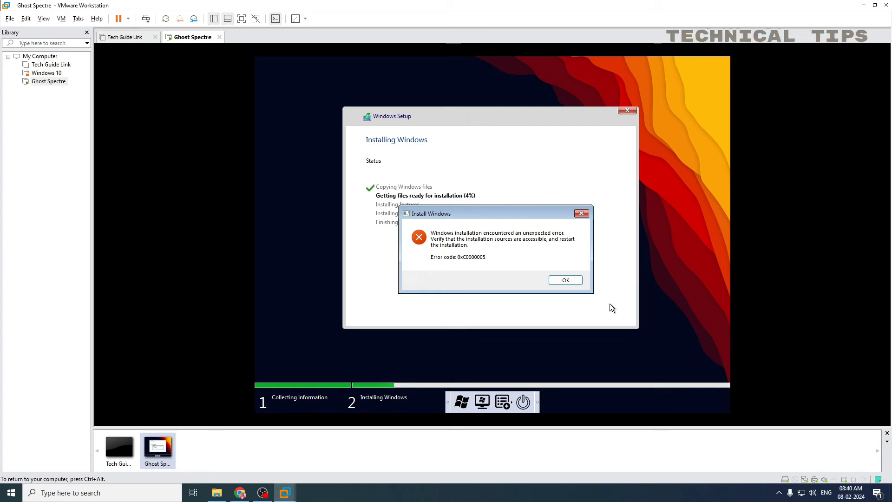
click(567, 281)
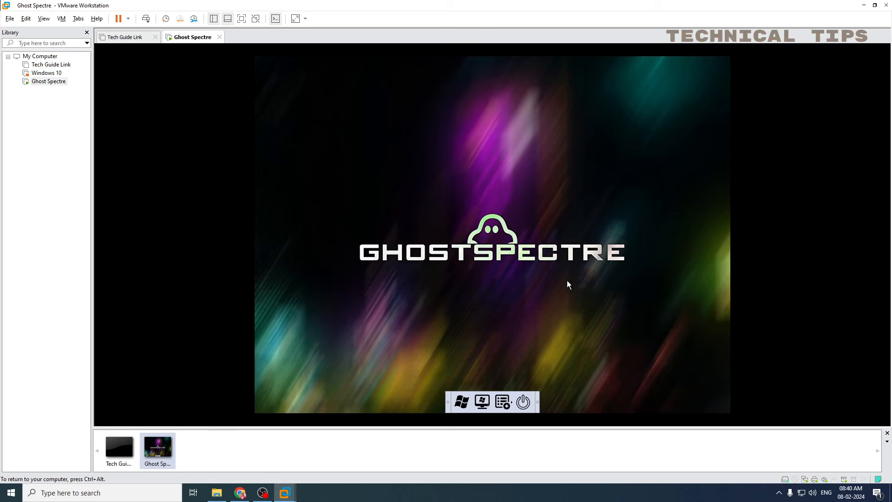
Relaunch Windows Setup with English (United States) and select the WINDOWS 11 PRO - SUPERLITE SE edition again
click(462, 403)
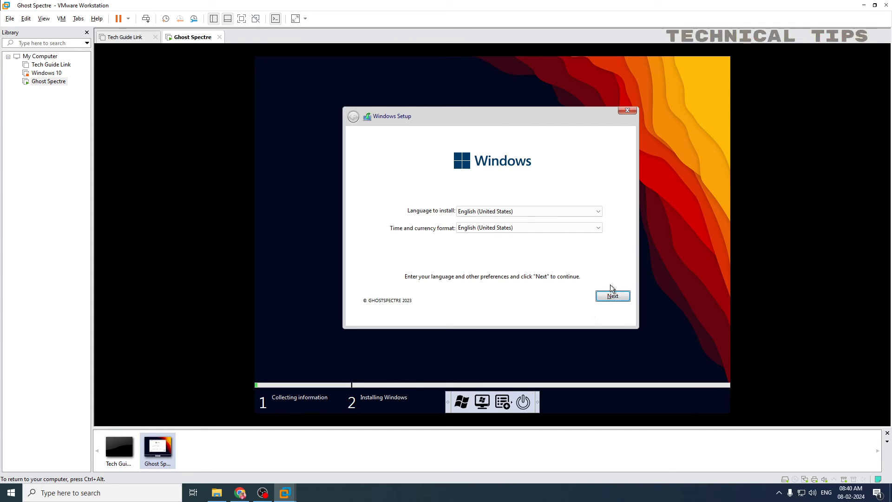
click(601, 298)
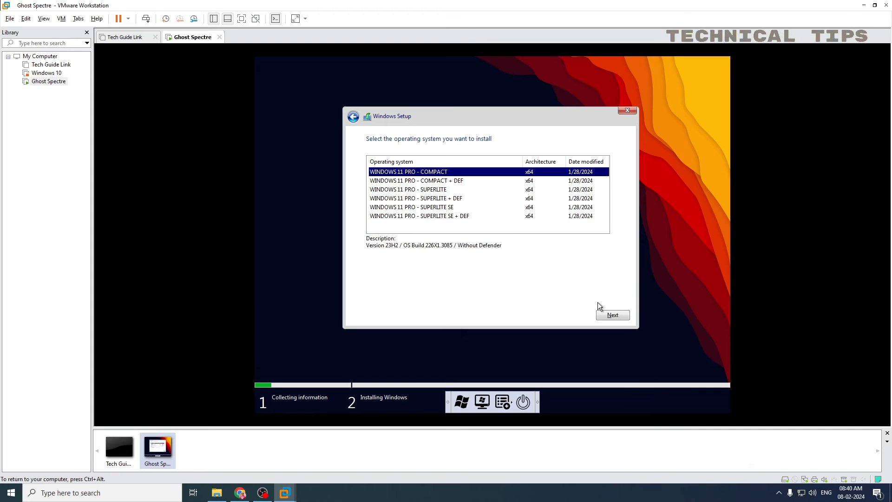
click(437, 209)
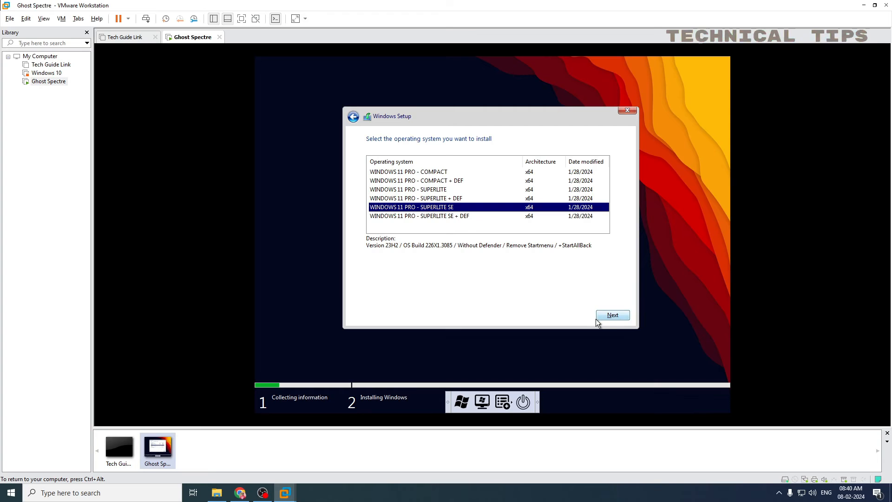
click(610, 318)
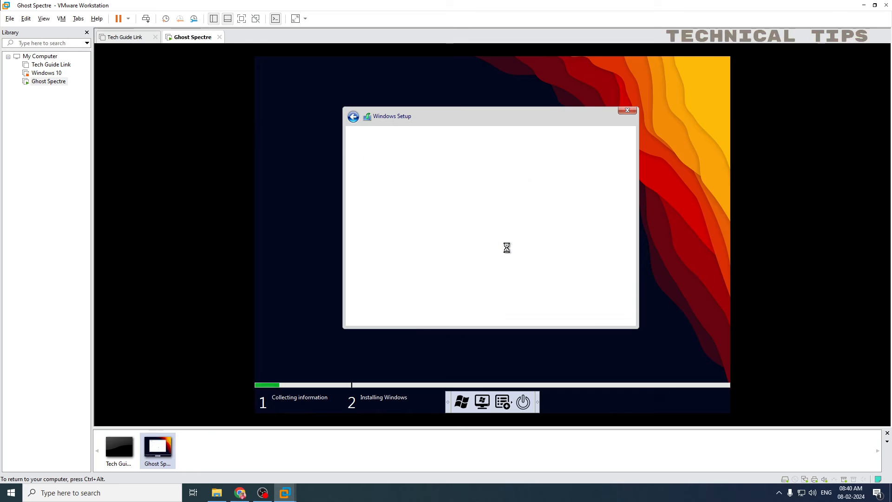
Accept the license terms again and choose the Custom: Install Windows only (advanced) installation
click(370, 297)
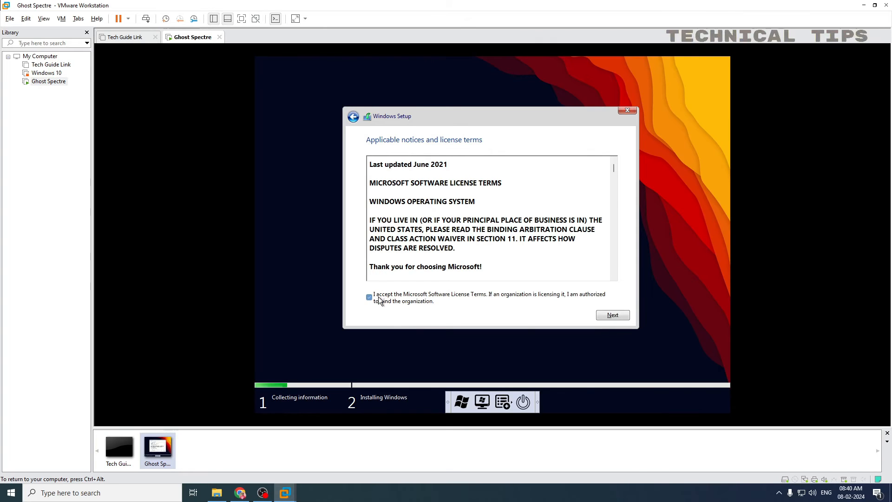
click(615, 316)
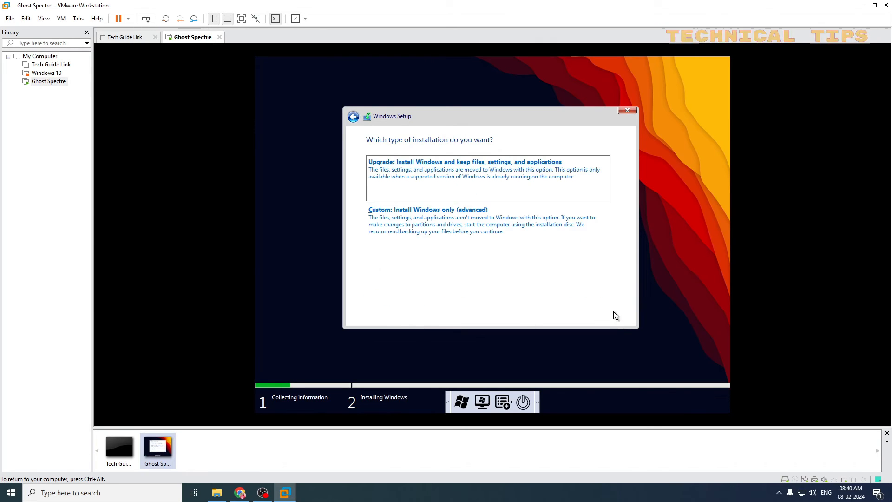
click(498, 211)
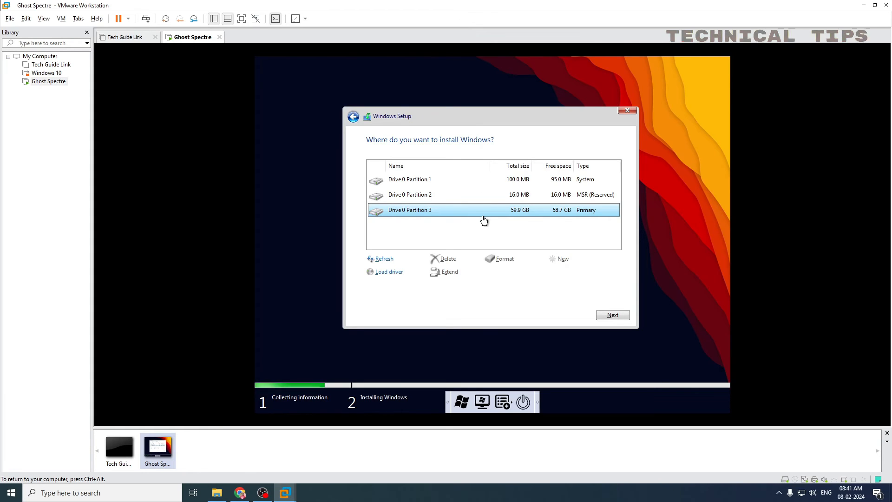
Choose Drive 0 Partition 3 as the install location and start the installation, accepting the Windows.old notice
click(490, 181)
click(484, 199)
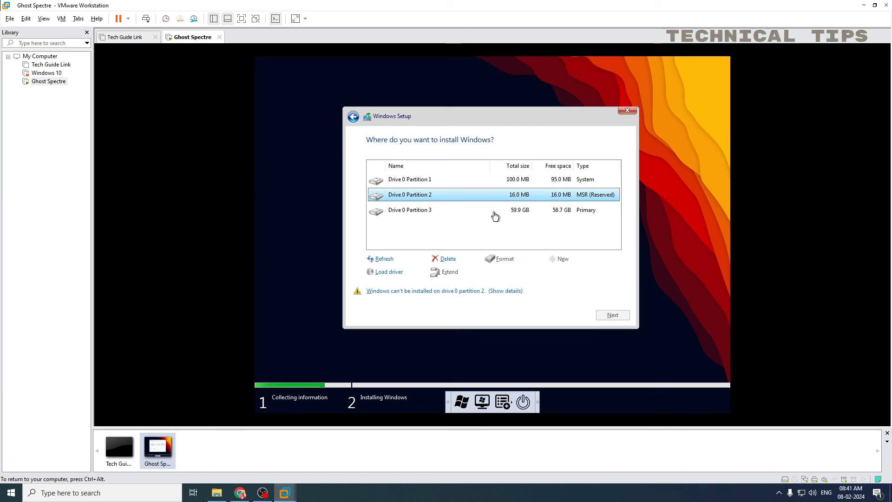
click(495, 213)
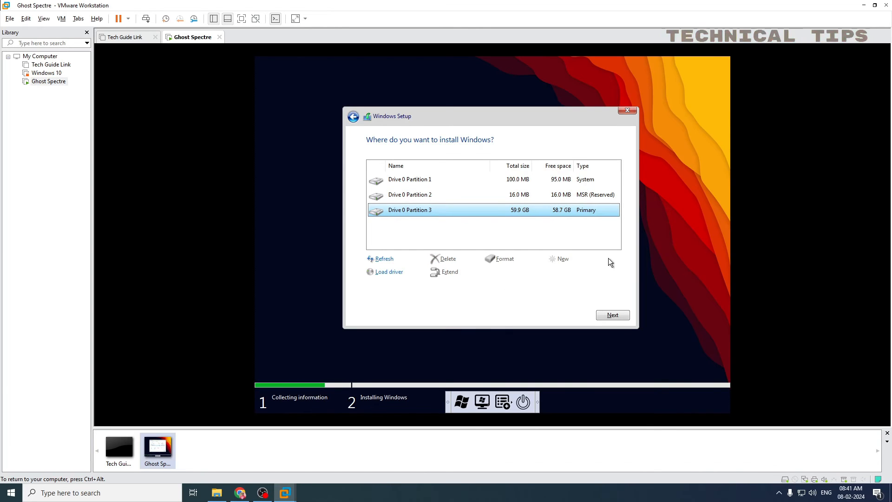
click(612, 315)
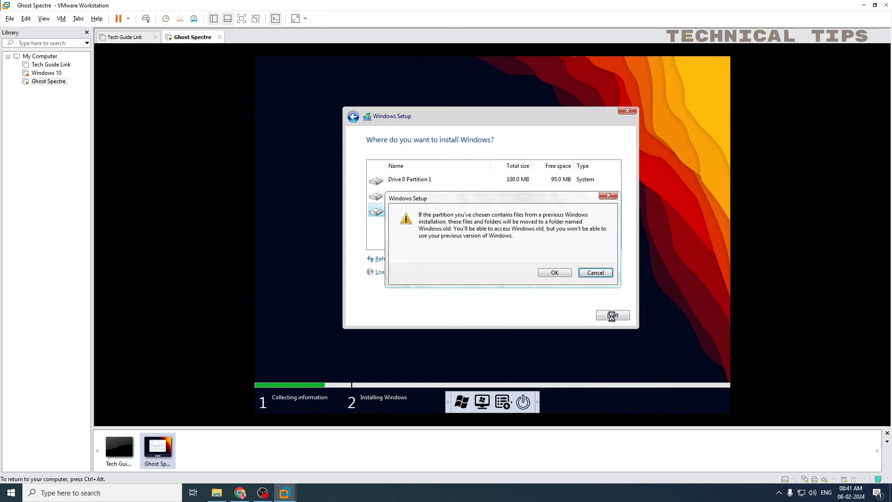
click(555, 272)
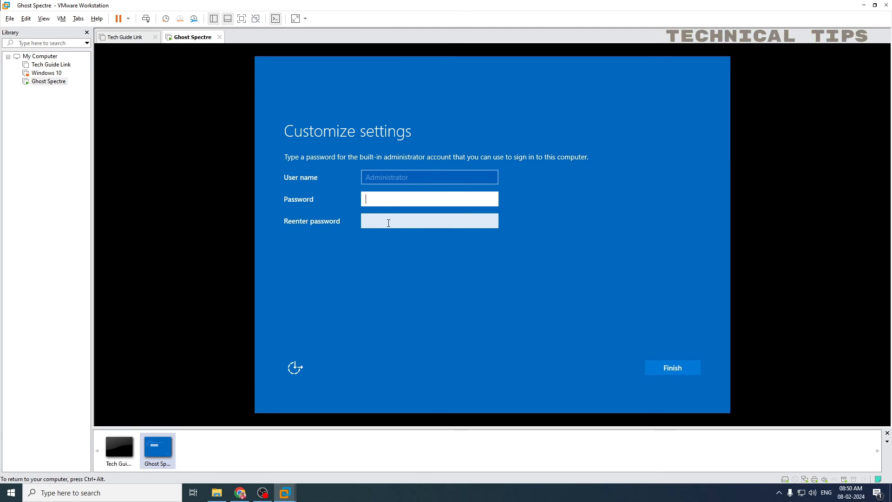
Finish the built-in administrator account settings with a blank password and accept the required restart
click(671, 370)
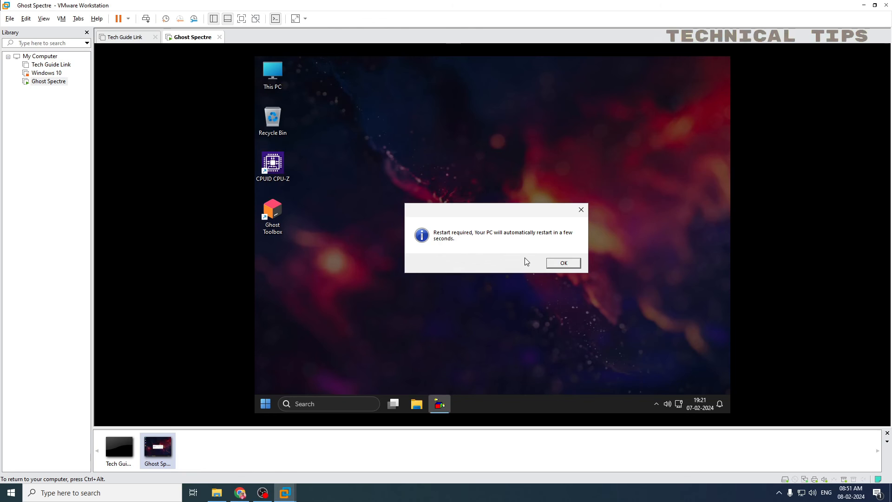
click(564, 264)
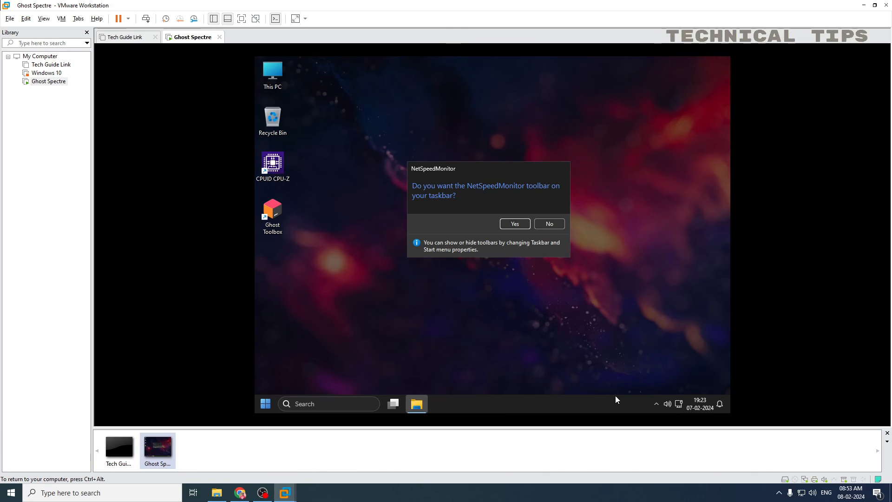
Decline adding the NetSpeedMonitor toolbar to the taskbar
key(ctrl+alt)
click(577, 320)
click(549, 225)
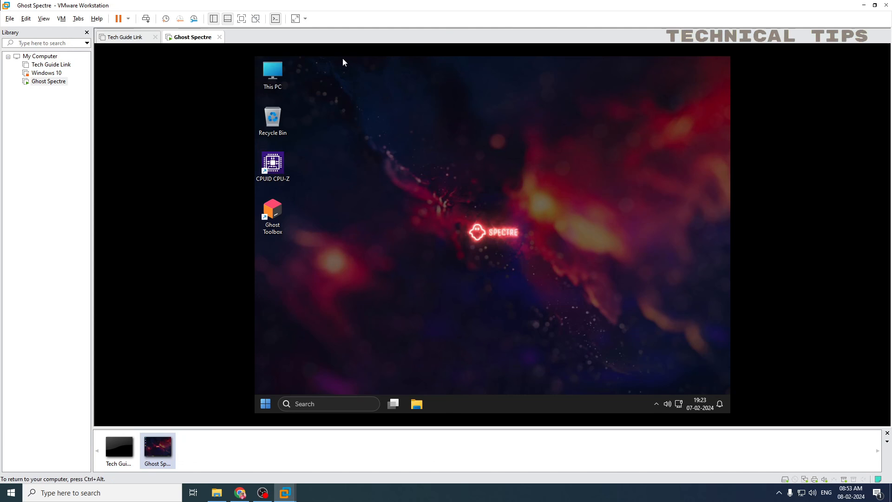
Mount the VMware Tools installer in the virtual machine and launch its setup wizard from DVD Drive (E:)
click(281, 355)
click(65, 23)
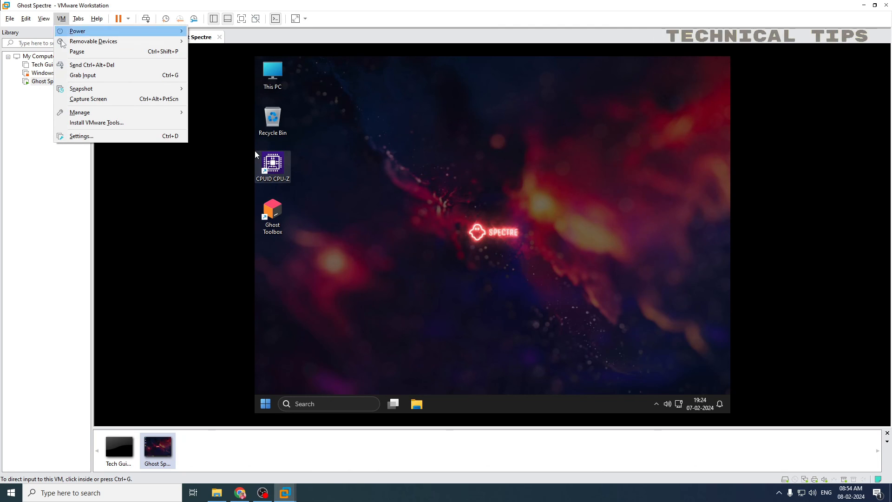
click(83, 125)
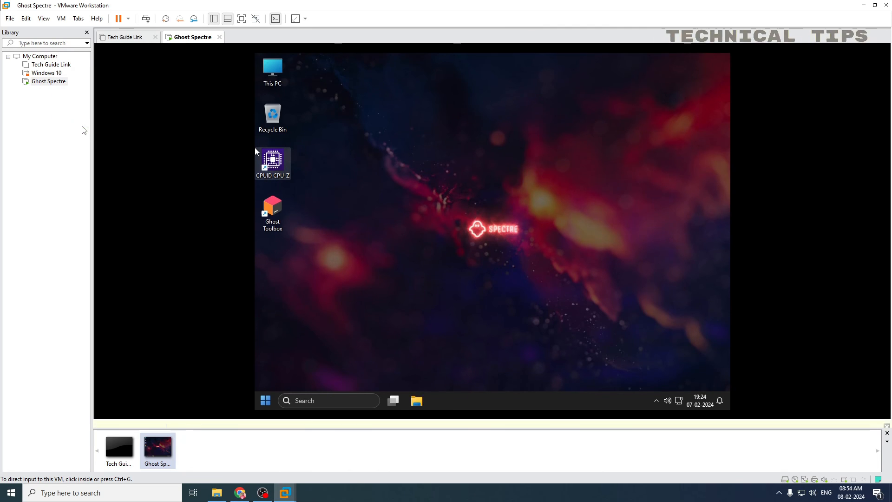
click(295, 251)
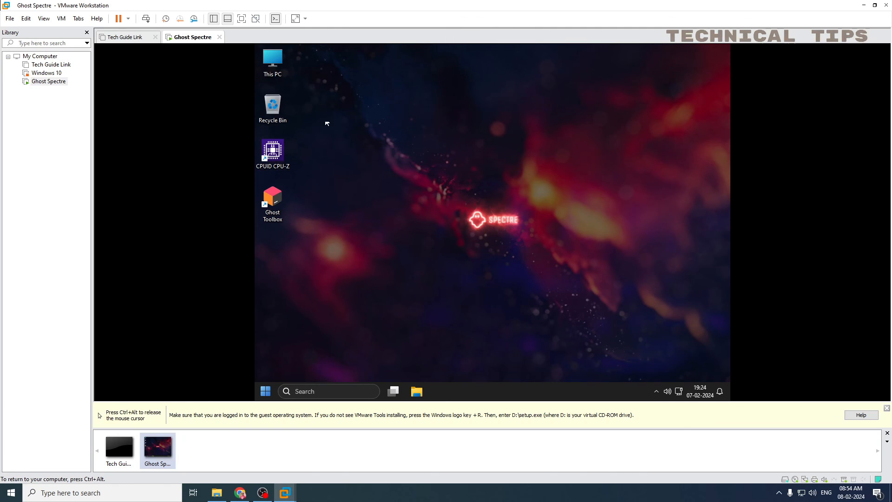
double_click(273, 62)
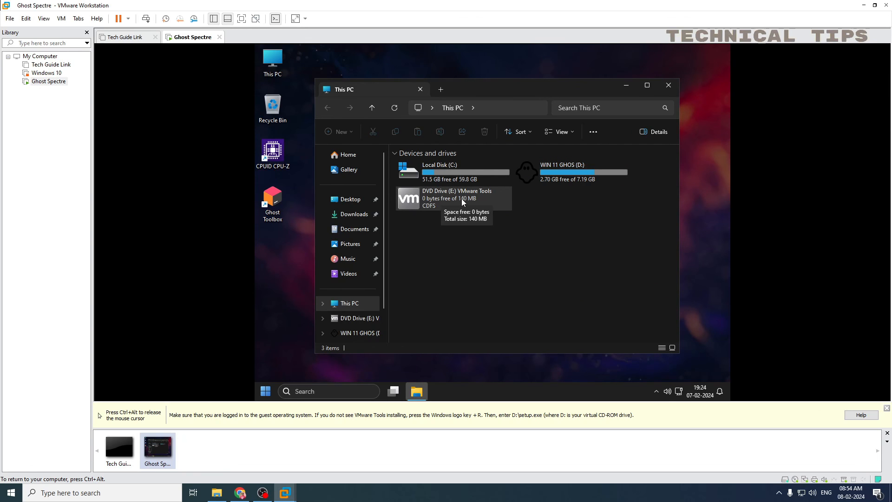
double_click(462, 199)
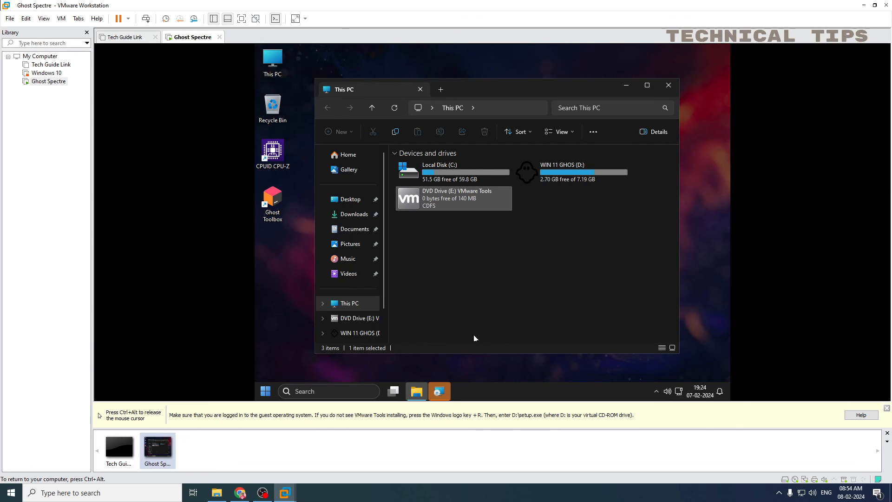
click(439, 392)
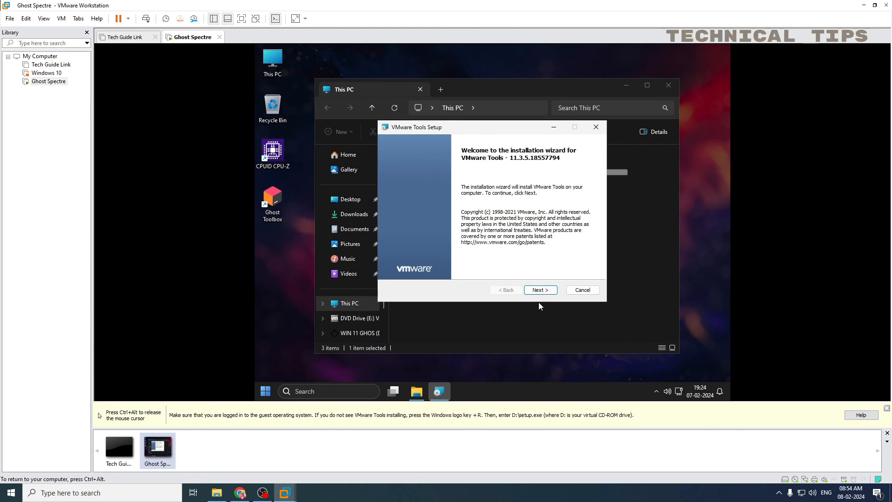
Install VMware Tools with the Typical setup type
click(545, 292)
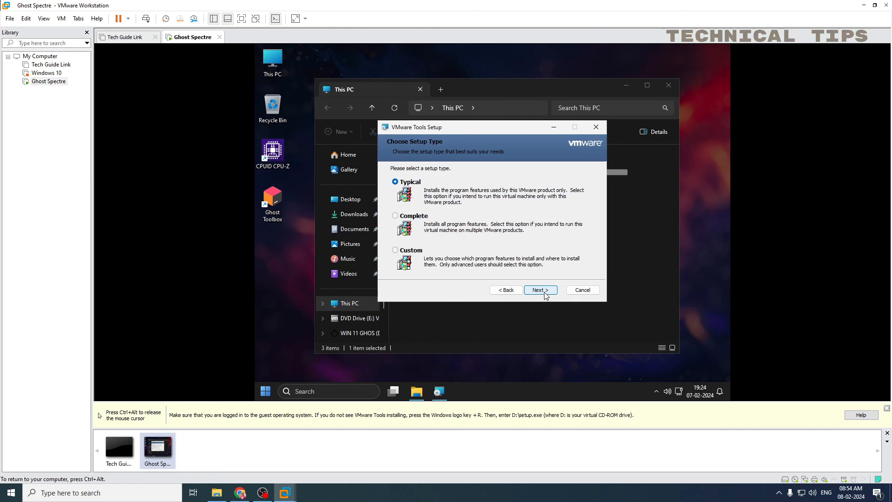
click(545, 290)
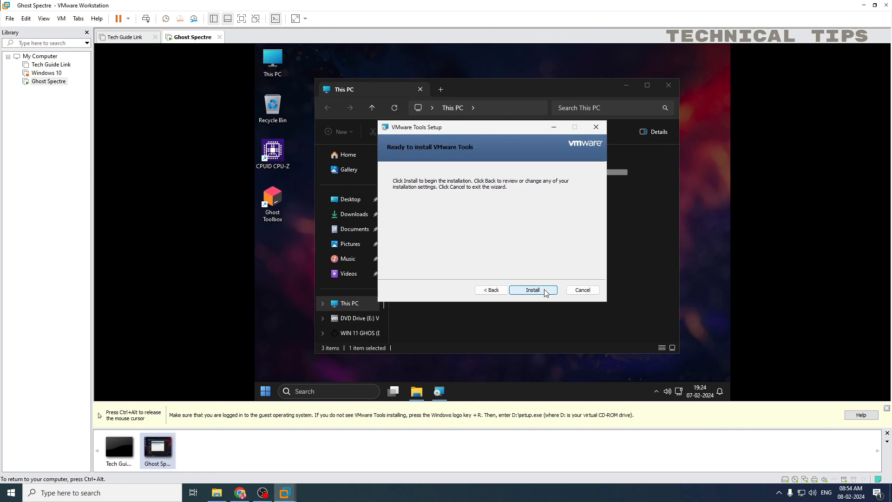
click(545, 290)
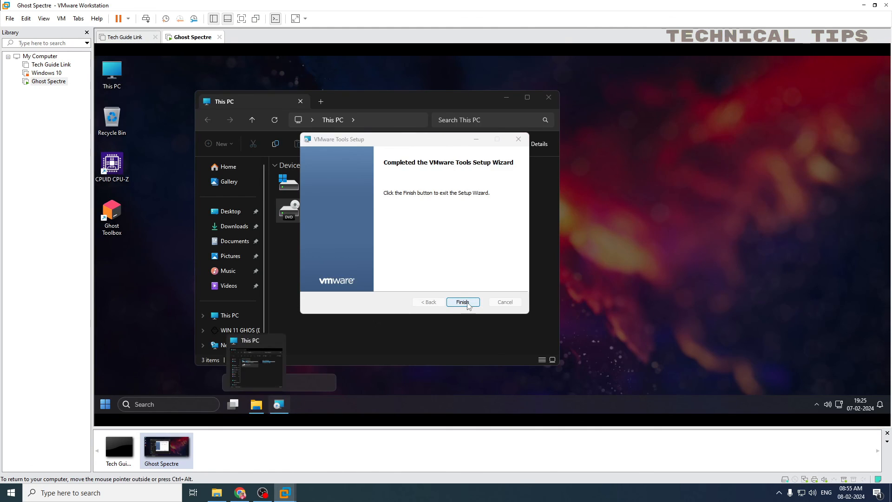
Finish the VMware Tools wizard, close the This PC window and restart the virtual machine
click(467, 303)
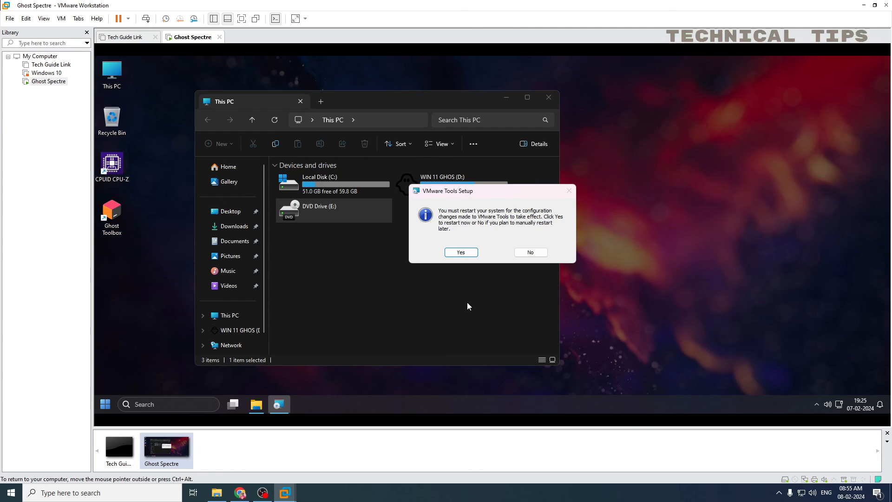
click(549, 97)
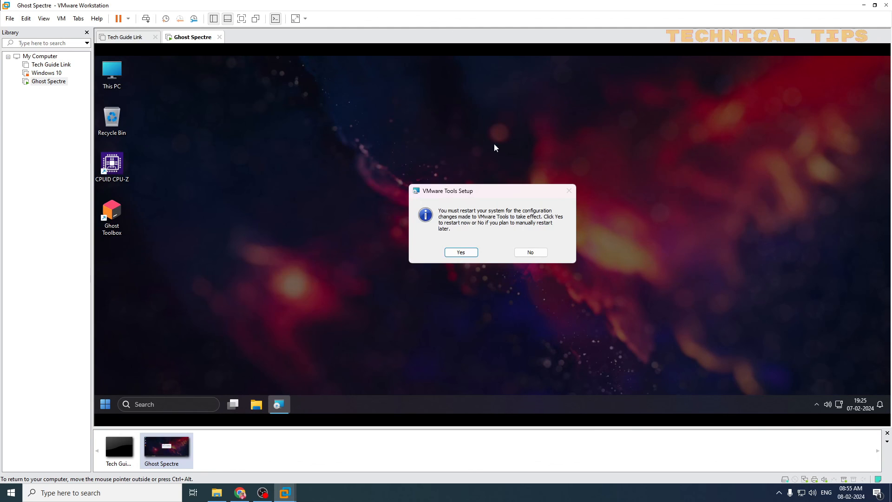
click(458, 256)
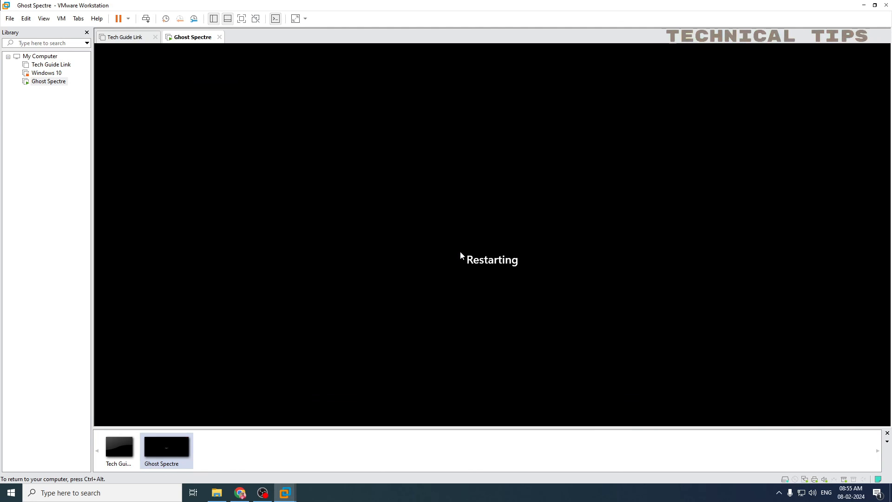